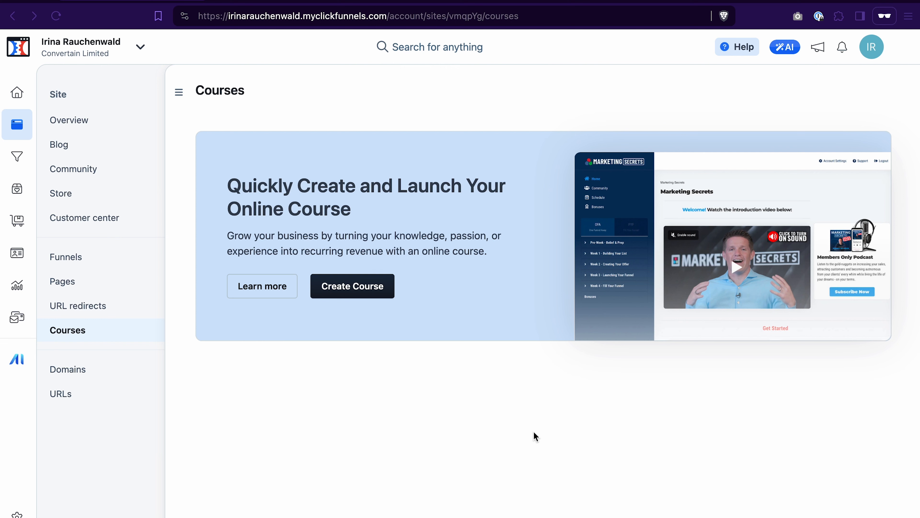
# Start a new course of the Simple Course type and title it "Free Course"
pyautogui.click(534, 432)
pyautogui.click(369, 287)
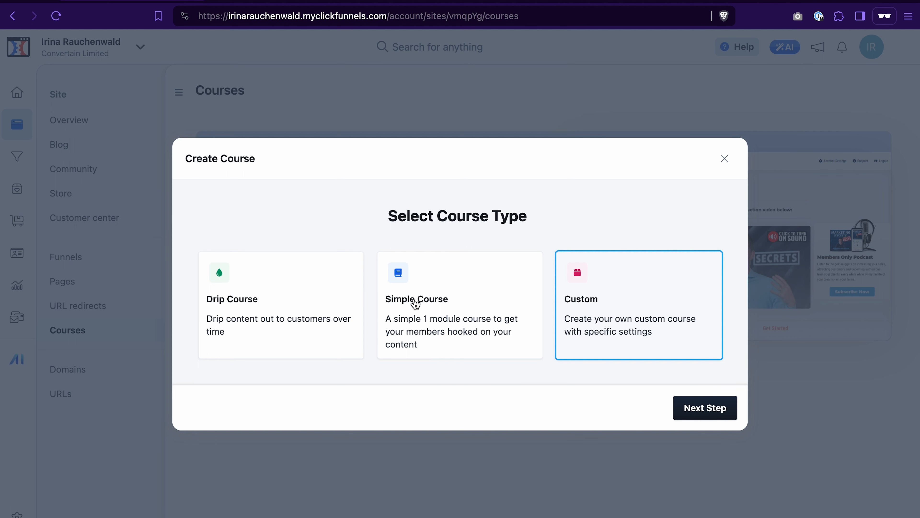
pyautogui.click(472, 290)
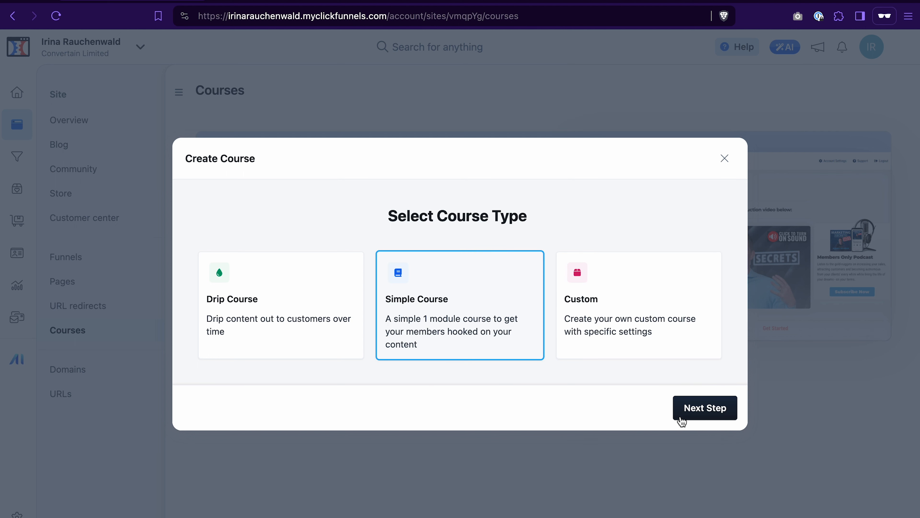
pyautogui.click(690, 409)
pyautogui.write('Free Course')
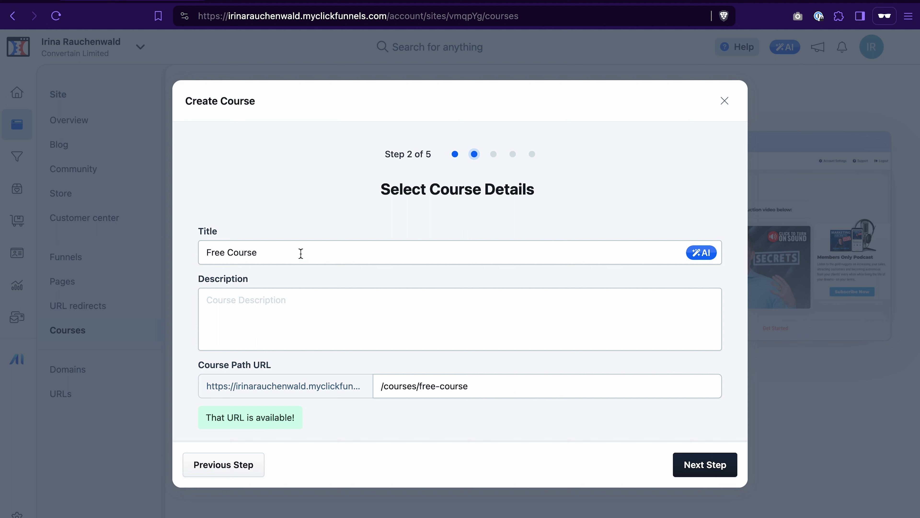
pyautogui.click(705, 465)
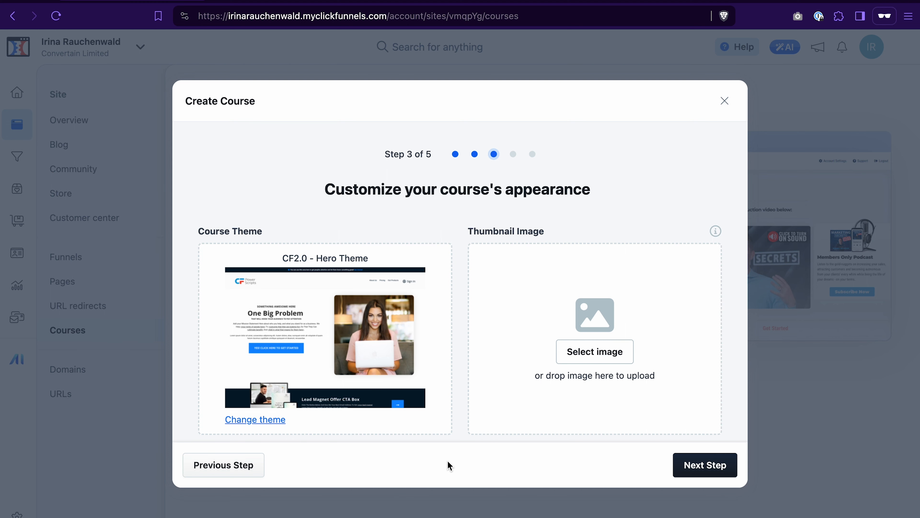
# Use the gallery photo of a laptop beside a plant as the course thumbnail, and make it a free course
pyautogui.click(584, 351)
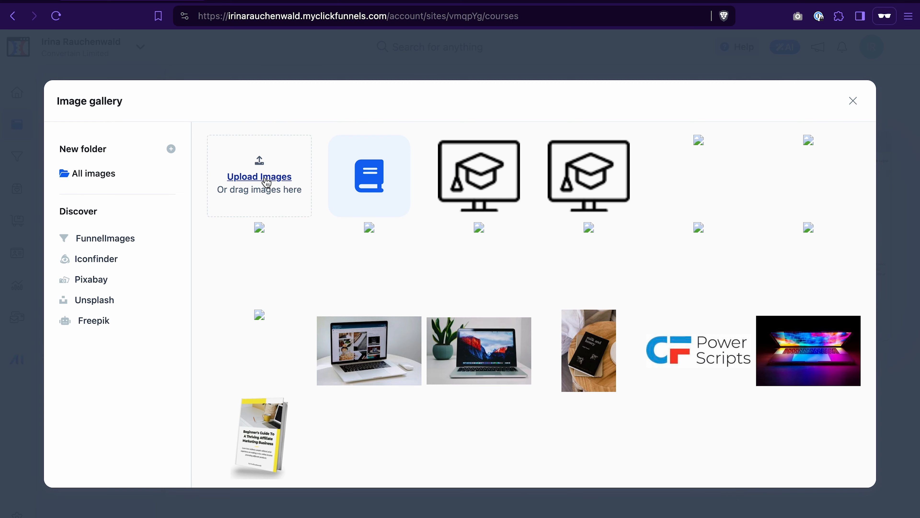
pyautogui.click(492, 372)
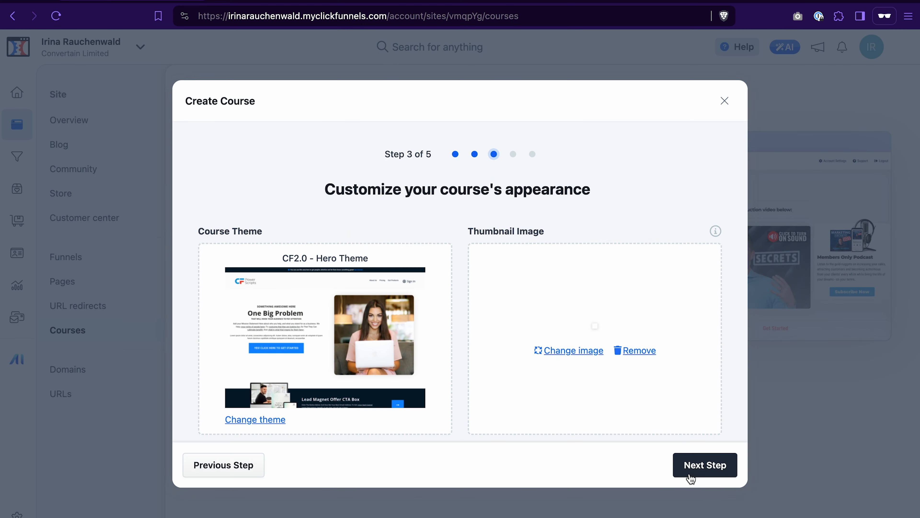
pyautogui.click(703, 471)
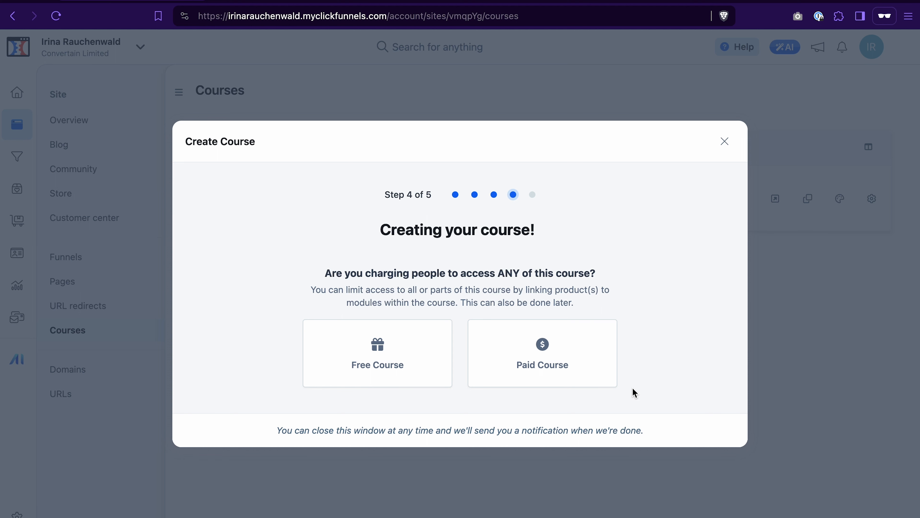
pyautogui.click(391, 355)
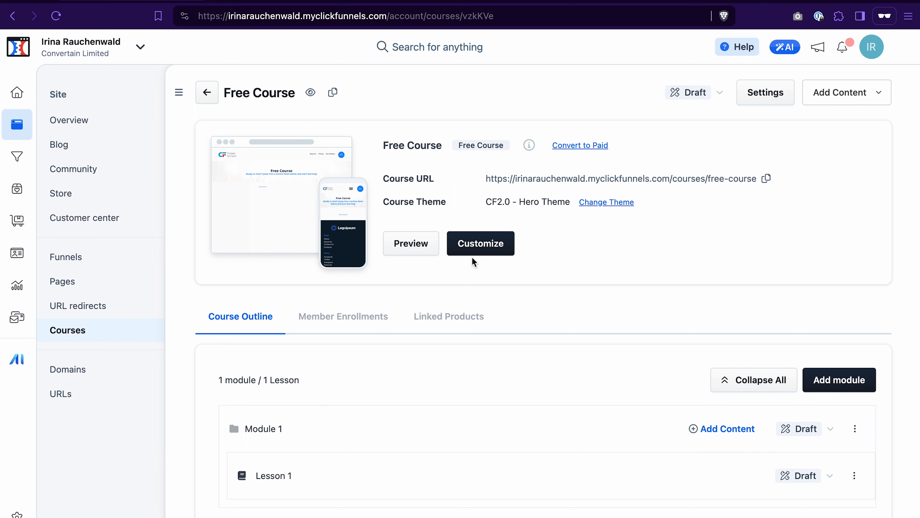
# Open the course's page editor and look over its course content list and the default module and lesson templates
pyautogui.click(481, 250)
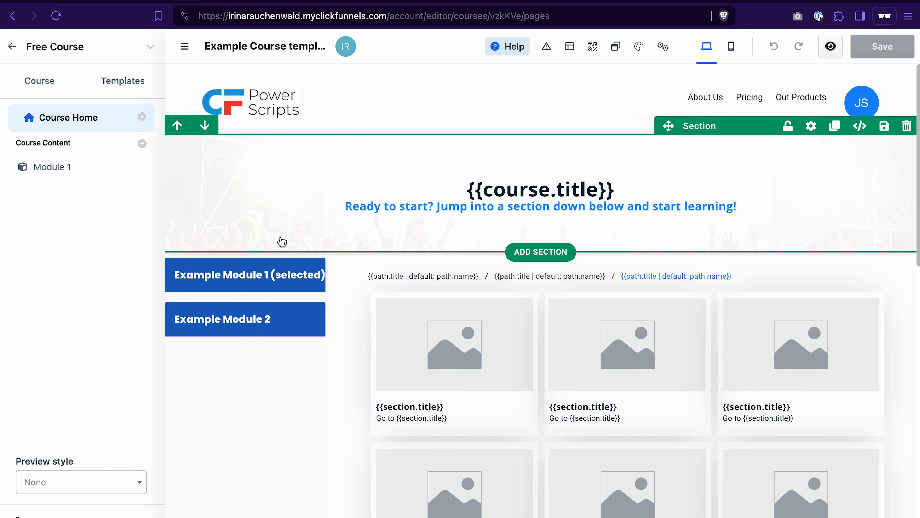
pyautogui.moveTo(91, 167)
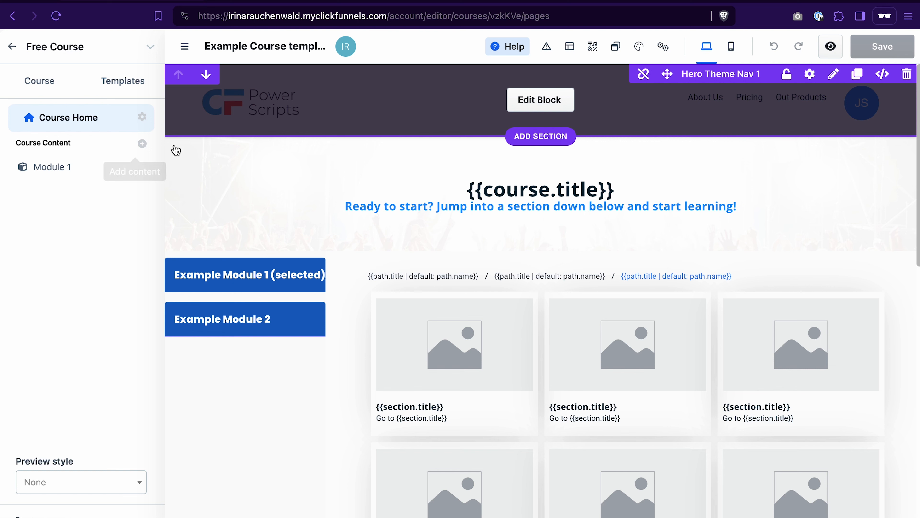
pyautogui.click(129, 89)
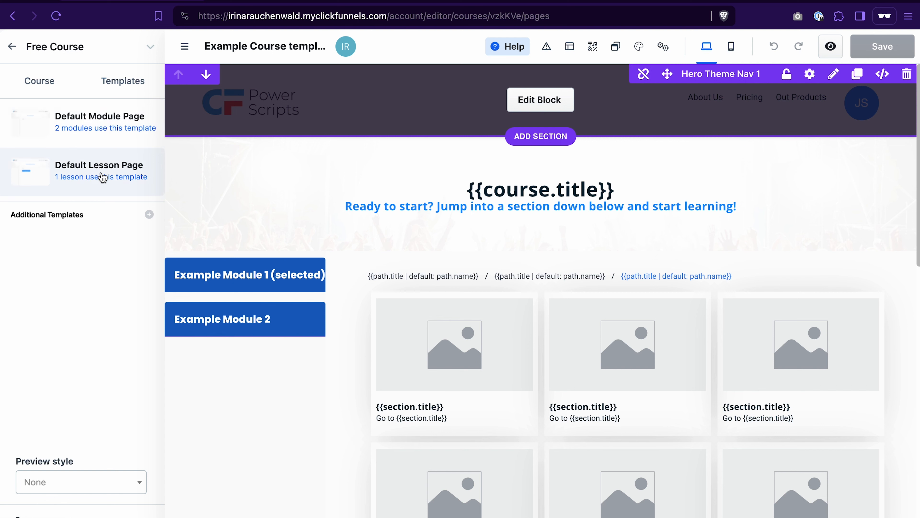
pyautogui.click(44, 86)
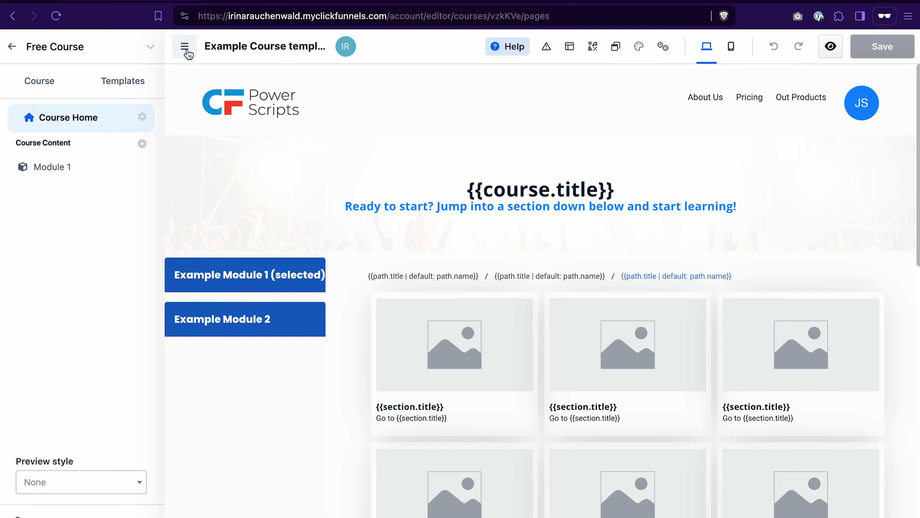
# Widen the course home page canvas and review the style settings of the hero section containing the course title
pyautogui.click(183, 47)
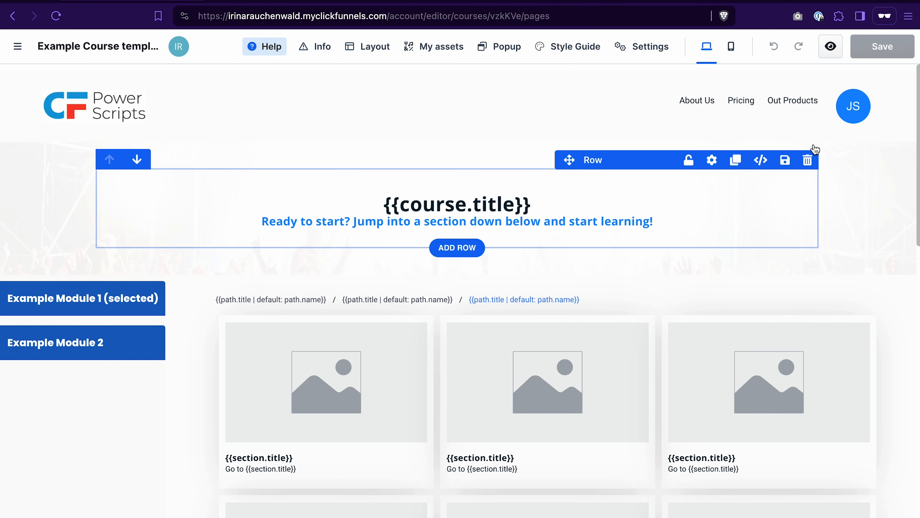
pyautogui.click(811, 133)
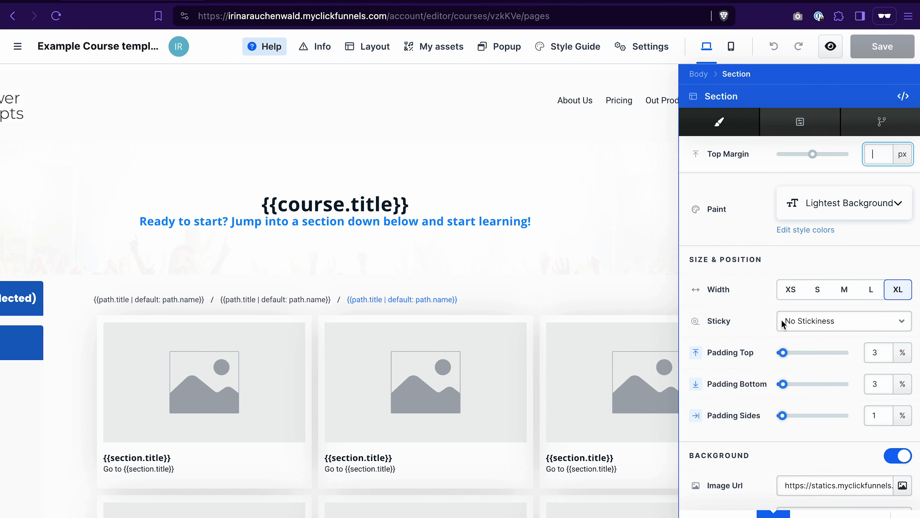
pyautogui.scroll(-3, 781, 322)
pyautogui.press('Escape')
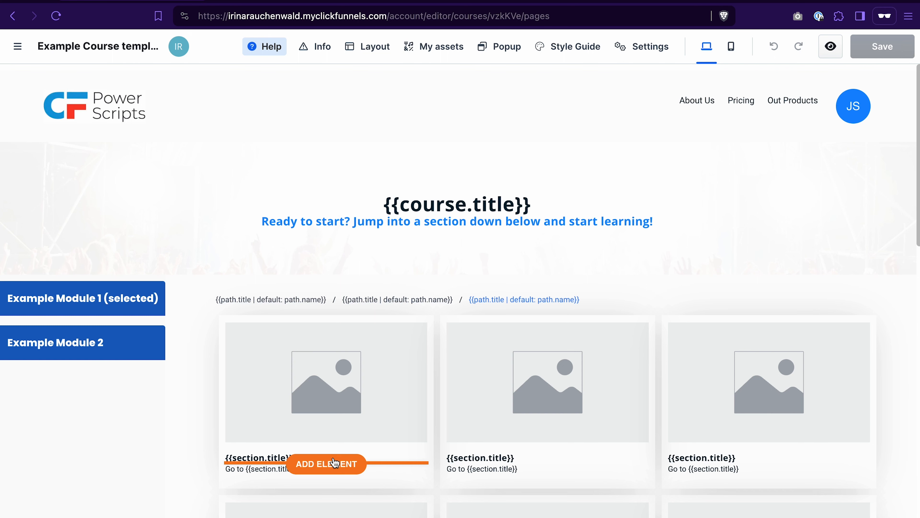
# Try adding a button element under the text in the course home page's section cards, and undo it
pyautogui.scroll(-4, 910, 306)
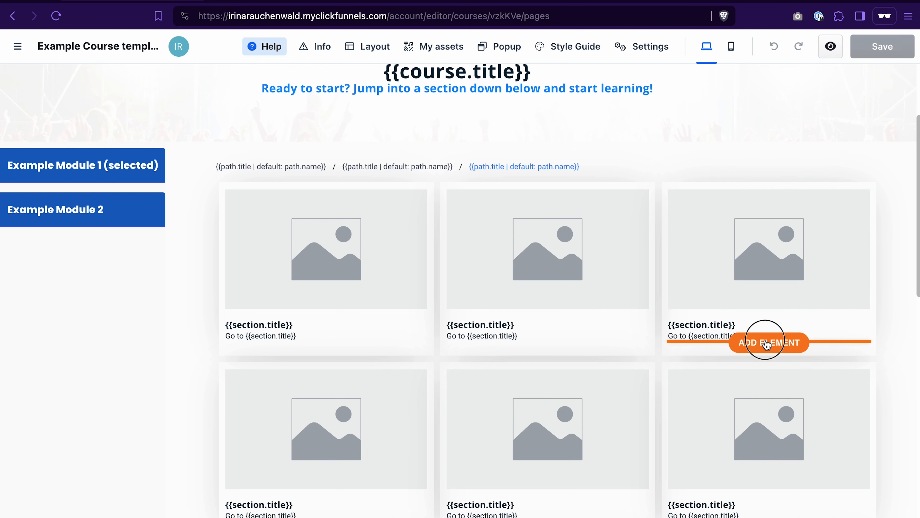
pyautogui.click(767, 343)
pyautogui.write('butto')
pyautogui.click(659, 161)
pyautogui.moveTo(660, 161); pyautogui.dragTo(562, 369)
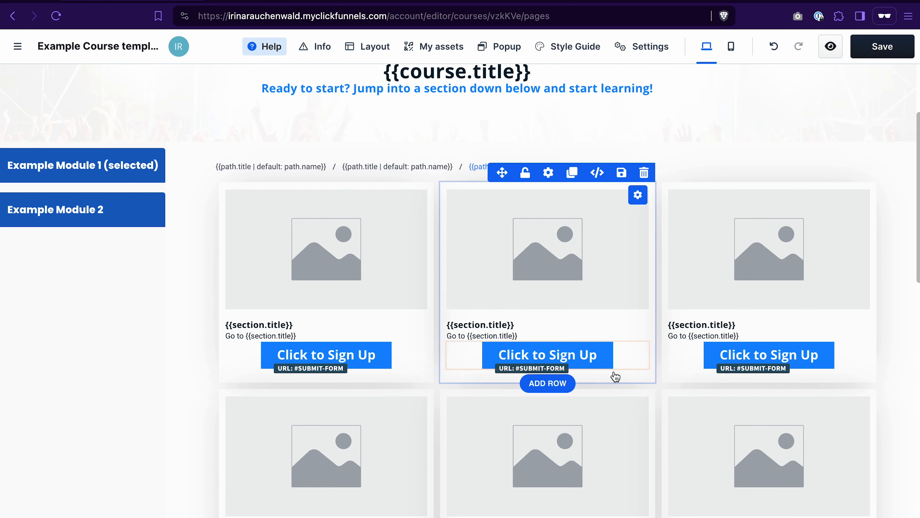
pyautogui.scroll(-3, 616, 377)
pyautogui.scroll(6, 769, 420)
pyautogui.click(774, 46)
# Open the Default Module Page template and examine its layout from the header down to the footer
pyautogui.click(17, 46)
pyautogui.click(138, 85)
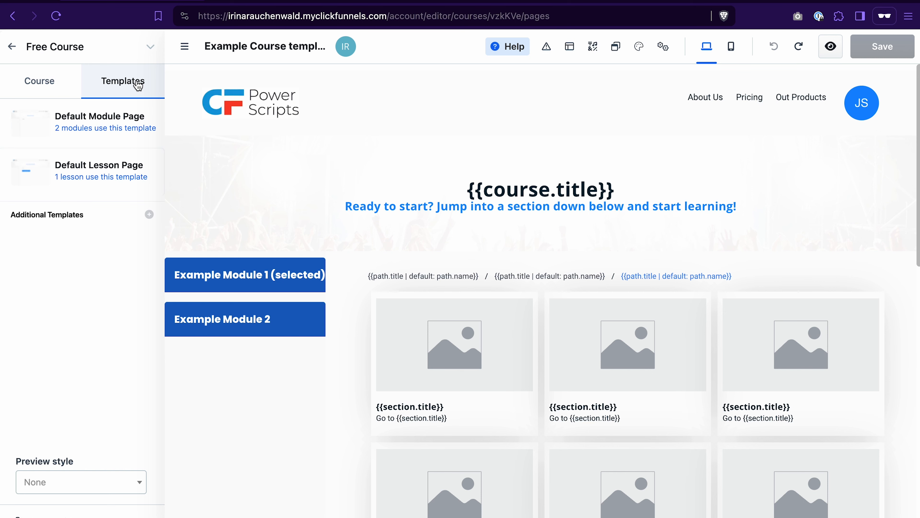
pyautogui.click(109, 121)
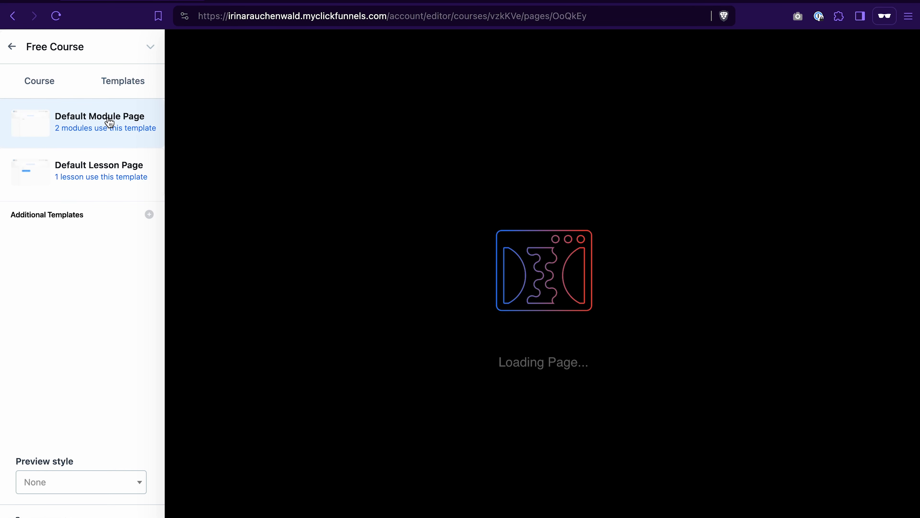
pyautogui.scroll(-4, 502, 387)
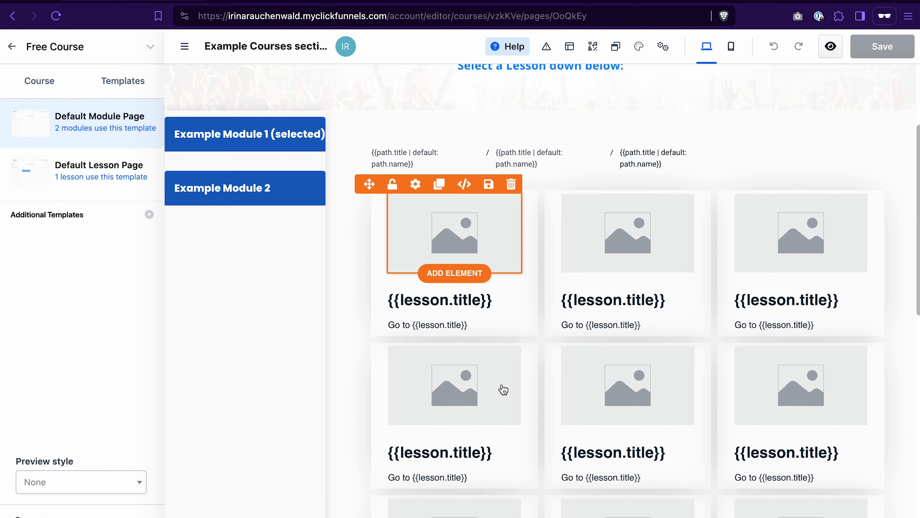
pyautogui.scroll(-10, 503, 389)
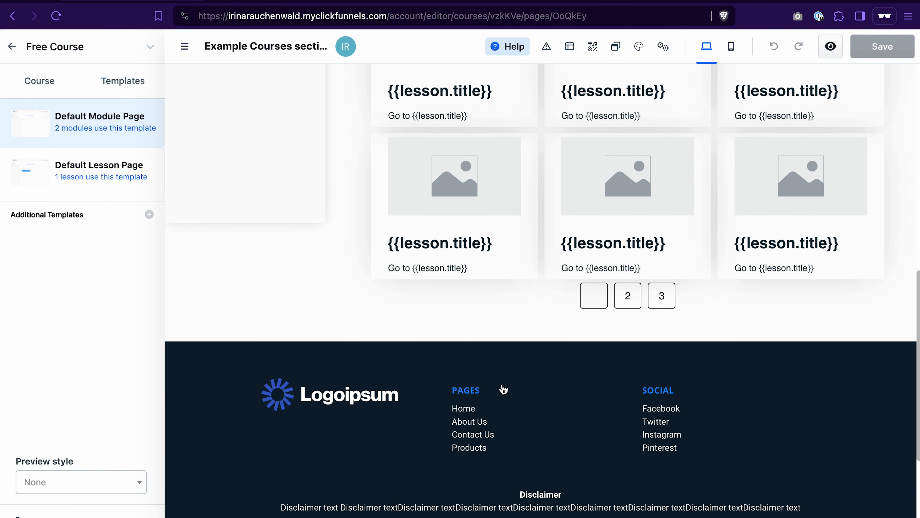
pyautogui.scroll(14, 503, 389)
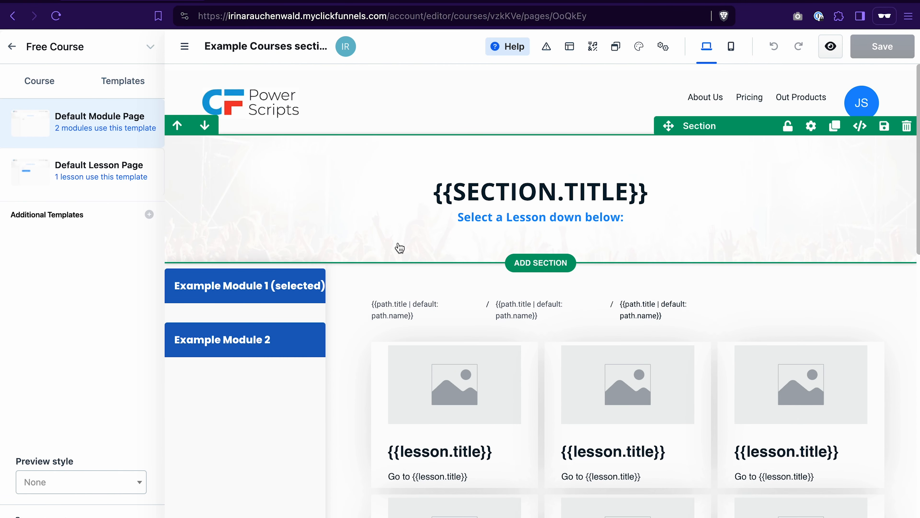
# Open the Default Lesson Page template and examine its title, video, Mark Lesson Complete button and dynamic content area
pyautogui.click(101, 171)
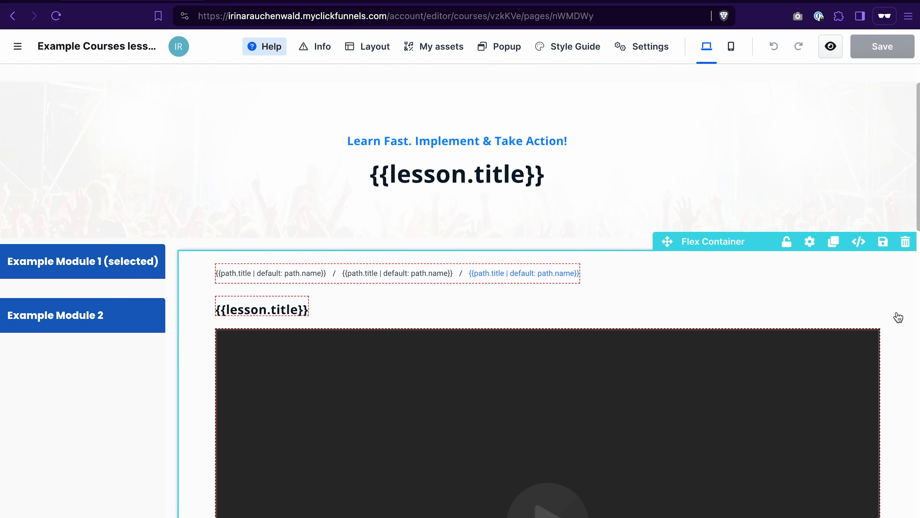
pyautogui.scroll(-6, 898, 317)
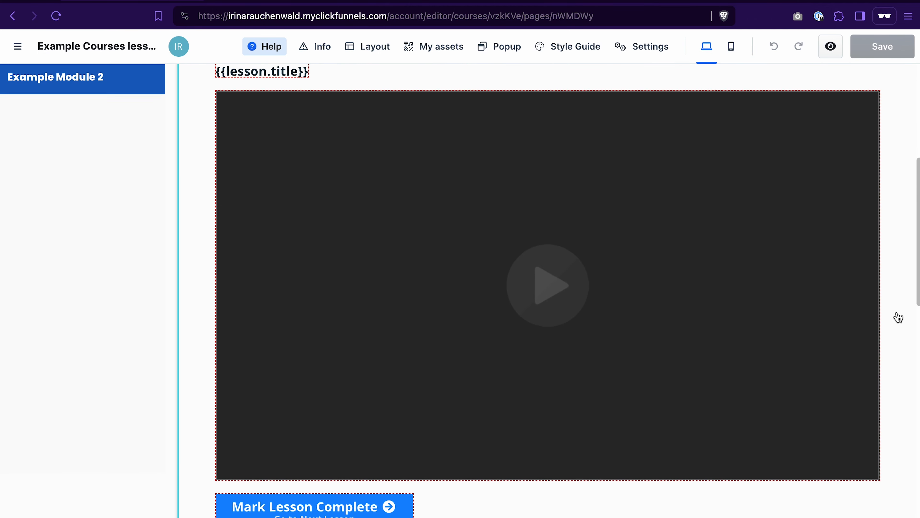
pyautogui.scroll(-5, 730, 470)
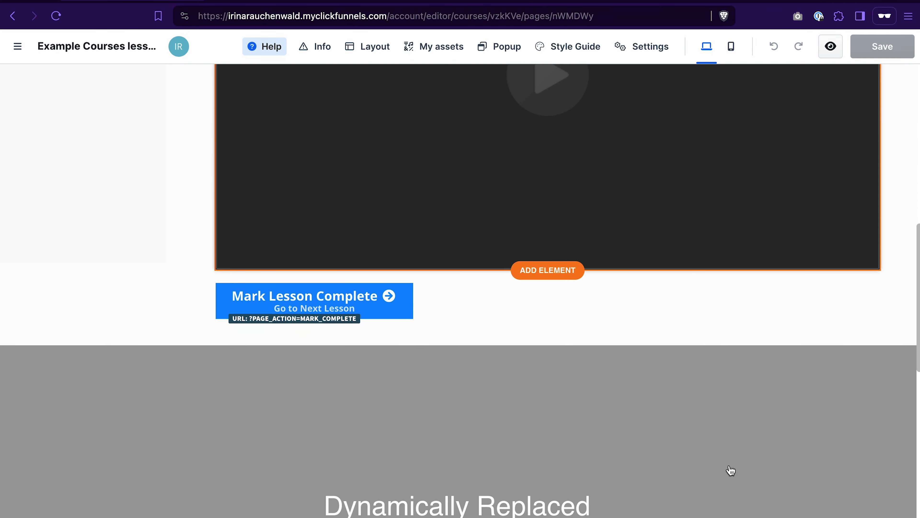
pyautogui.scroll(-3, 732, 470)
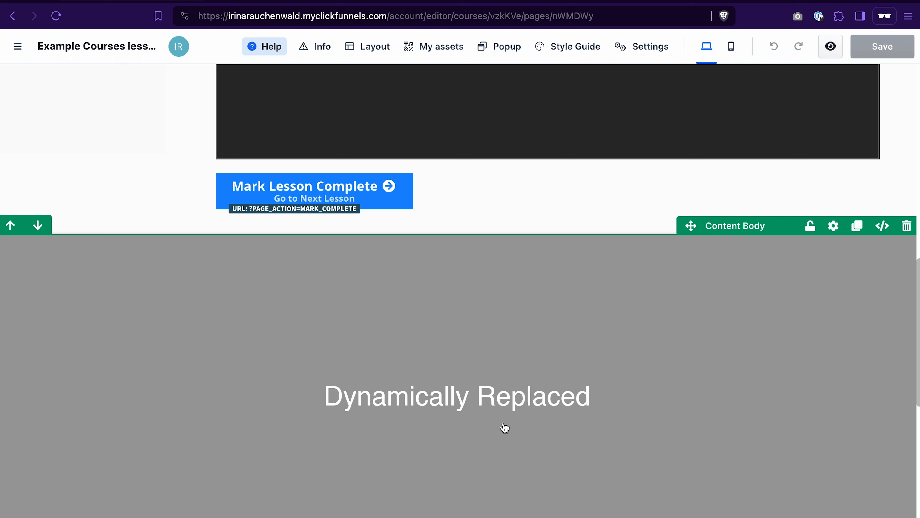
pyautogui.scroll(10, 637, 298)
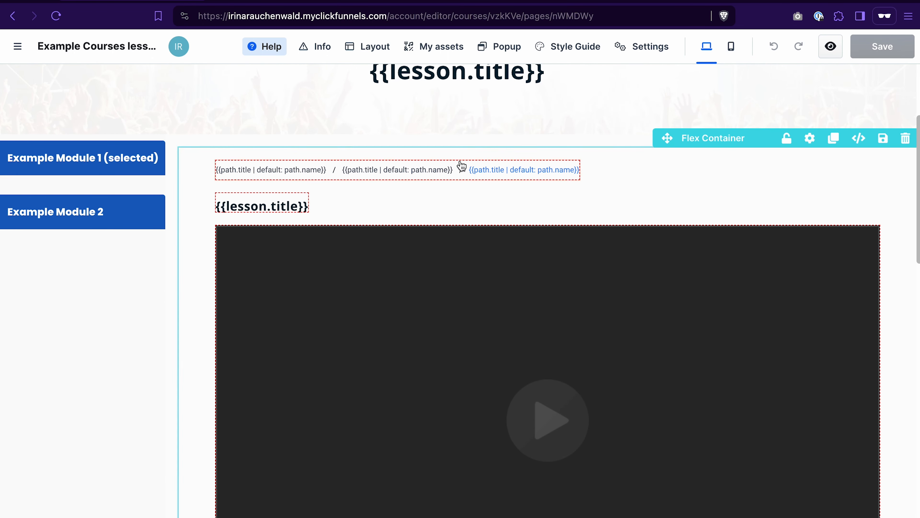
pyautogui.scroll(-3, 688, 200)
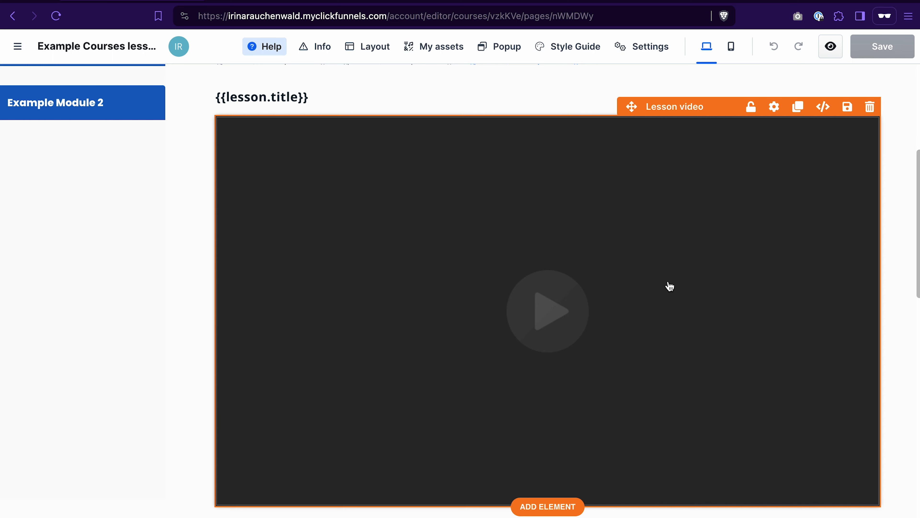
pyautogui.scroll(-10, 670, 286)
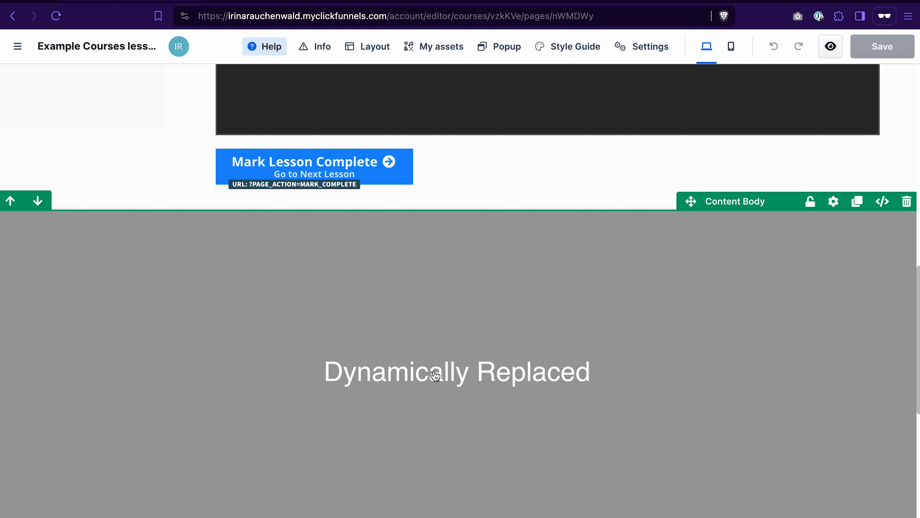
pyautogui.scroll(15, 556, 425)
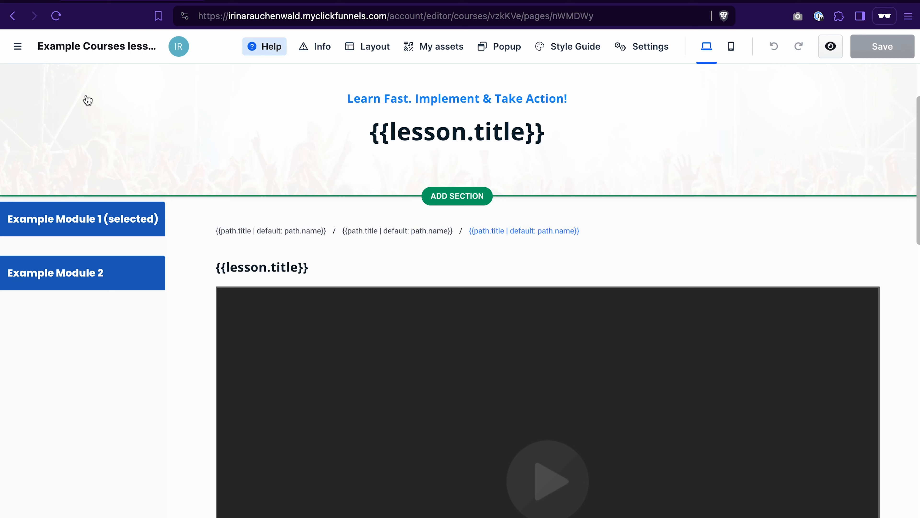
# Leave the lesson template editor and review the Free Course page with its course outline
pyautogui.click(17, 54)
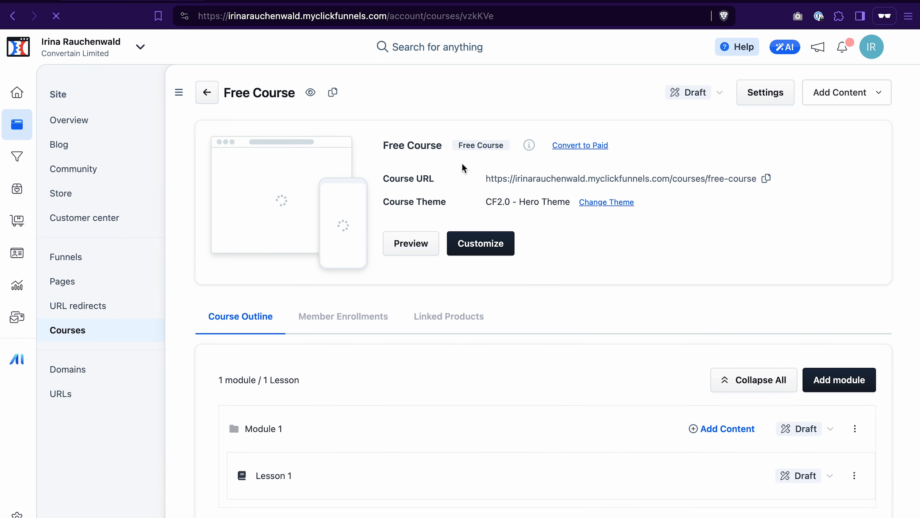
pyautogui.scroll(-3, 463, 168)
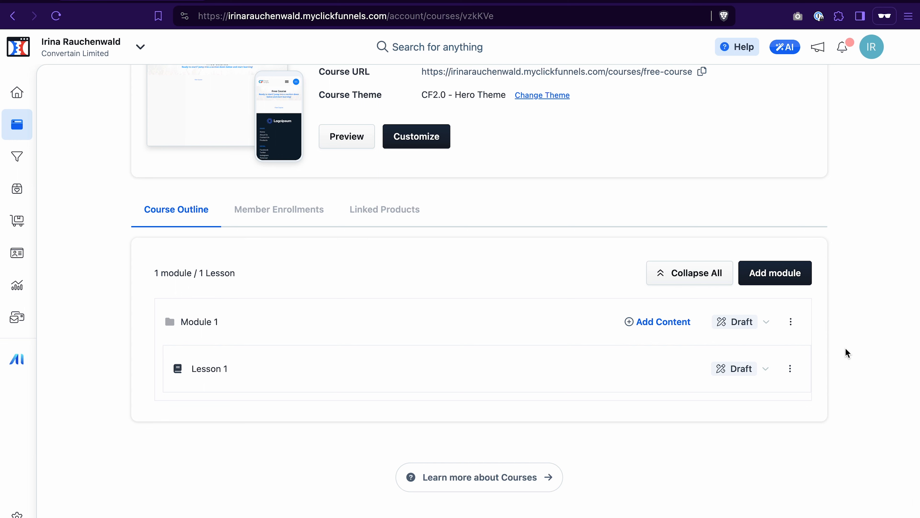
pyautogui.scroll(3, 846, 353)
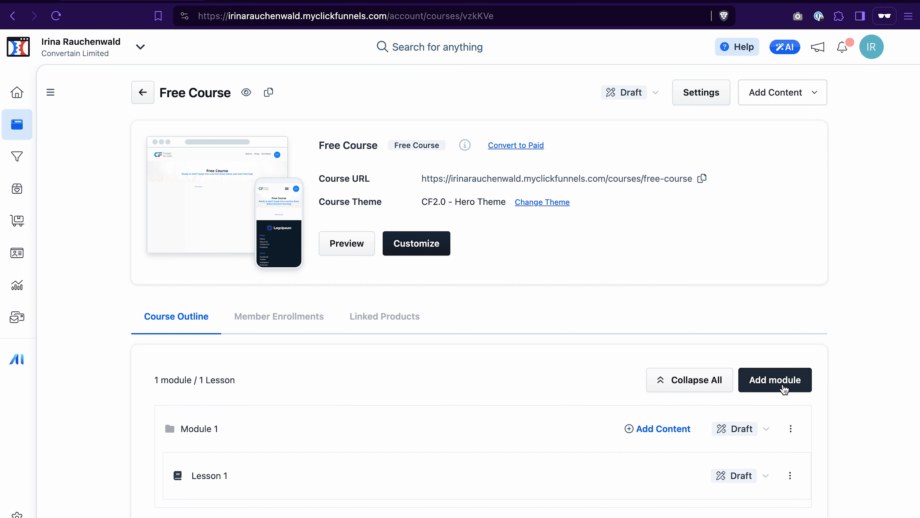
# Add a module titled Module 2 to the Free Course outline, with no parent module, description or image
pyautogui.click(779, 97)
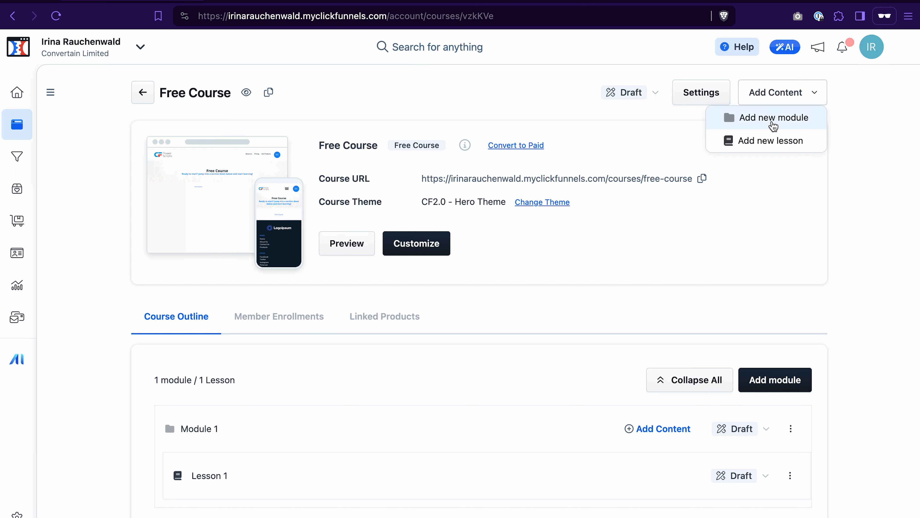
pyautogui.click(775, 380)
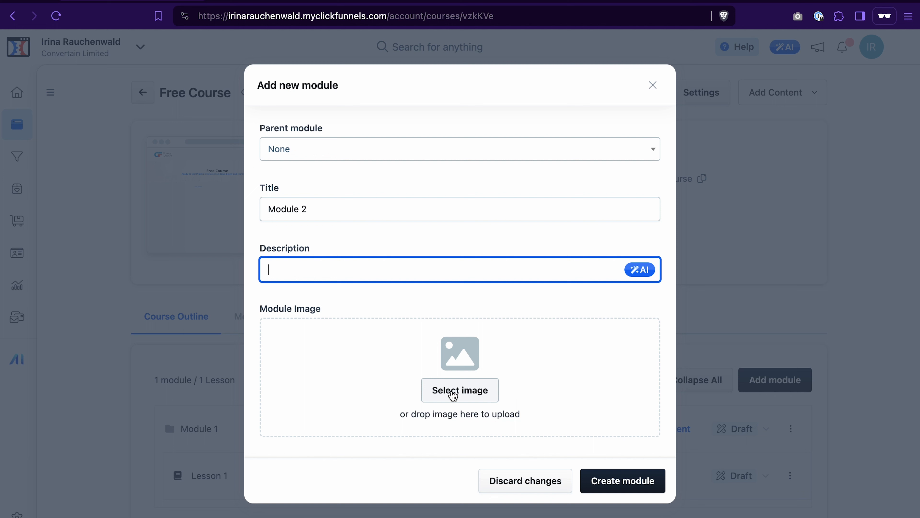
pyautogui.click(657, 156)
pyautogui.click(657, 119)
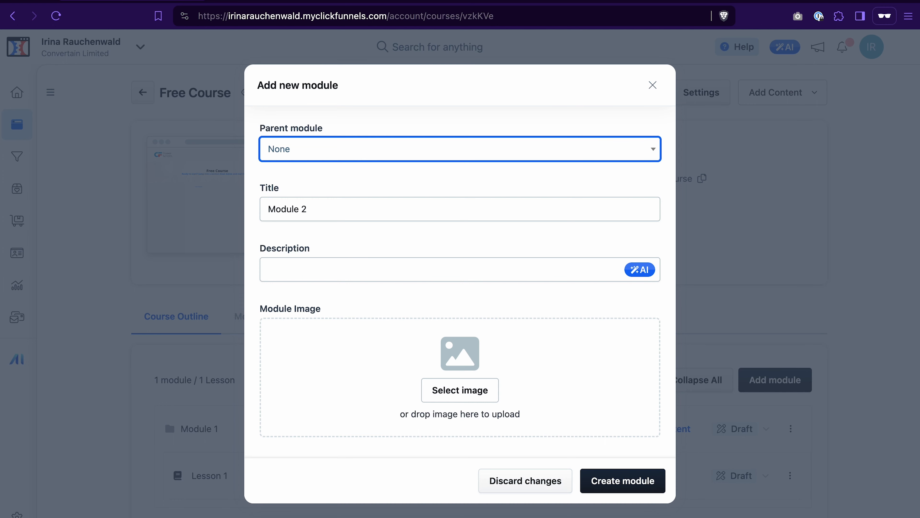
pyautogui.click(638, 485)
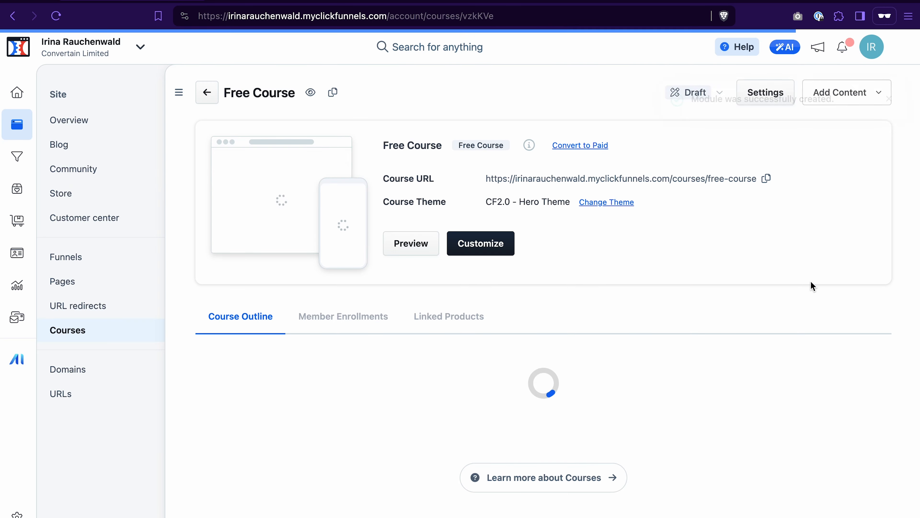
pyautogui.scroll(-5, 730, 389)
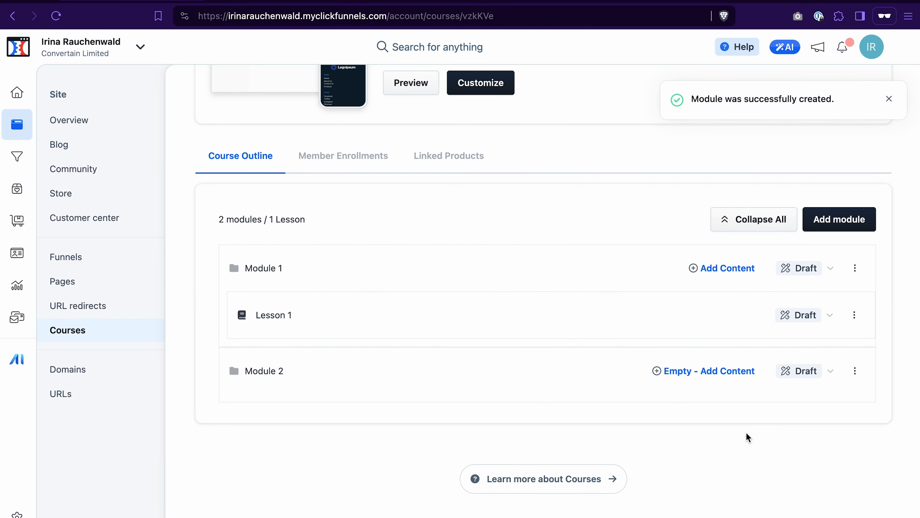
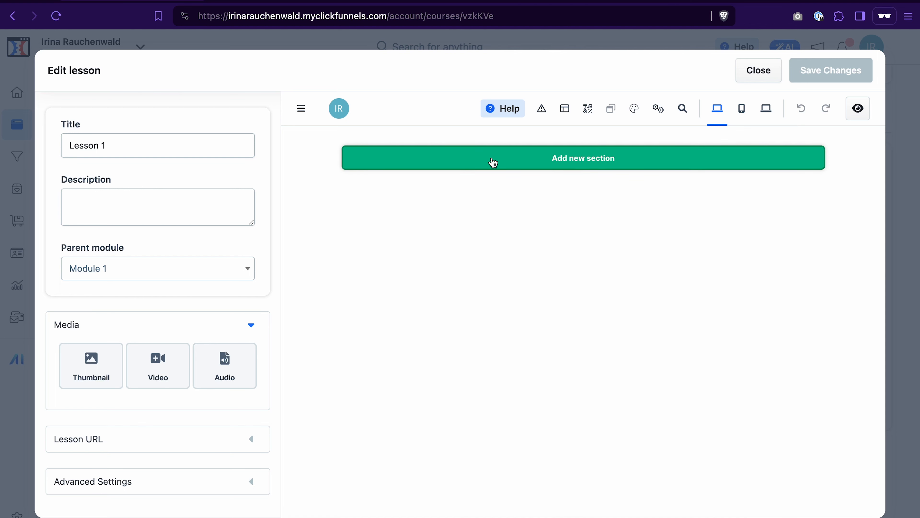
# Add a full-page section with a one-column row to the content of Lesson 1 in Module 1
pyautogui.click(301, 114)
pyautogui.click(490, 166)
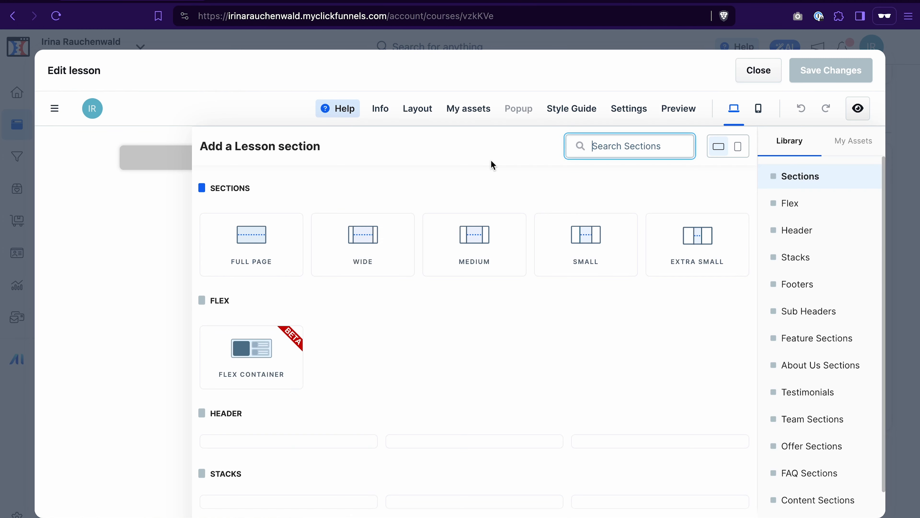
pyautogui.click(251, 235)
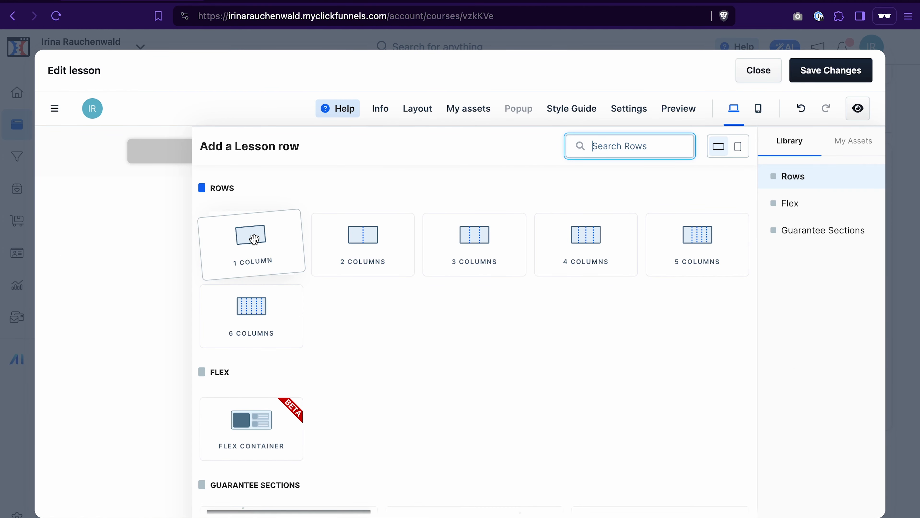
pyautogui.click(250, 242)
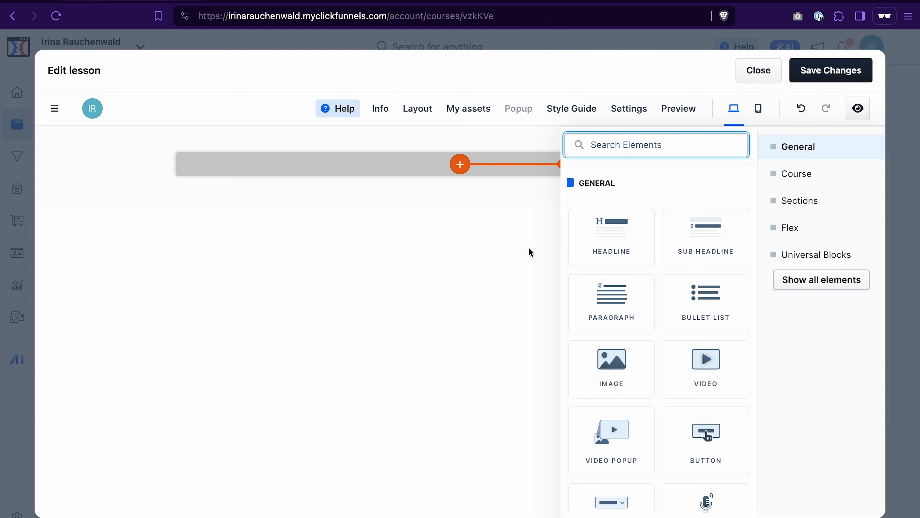
# Insert a headline, a paragraph and an image element into the lesson's one-column row
pyautogui.click(613, 228)
pyautogui.click(612, 303)
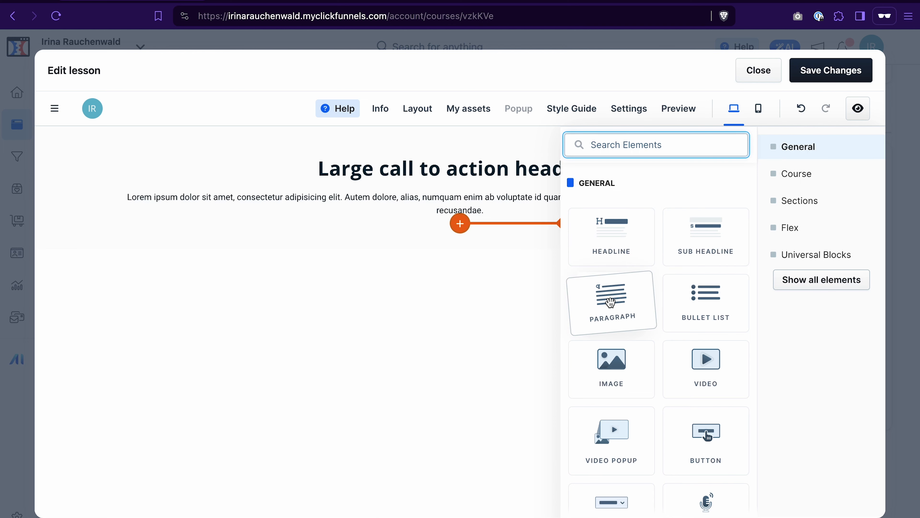
pyautogui.click(620, 370)
pyautogui.click(360, 283)
pyautogui.scroll(5, 240, 395)
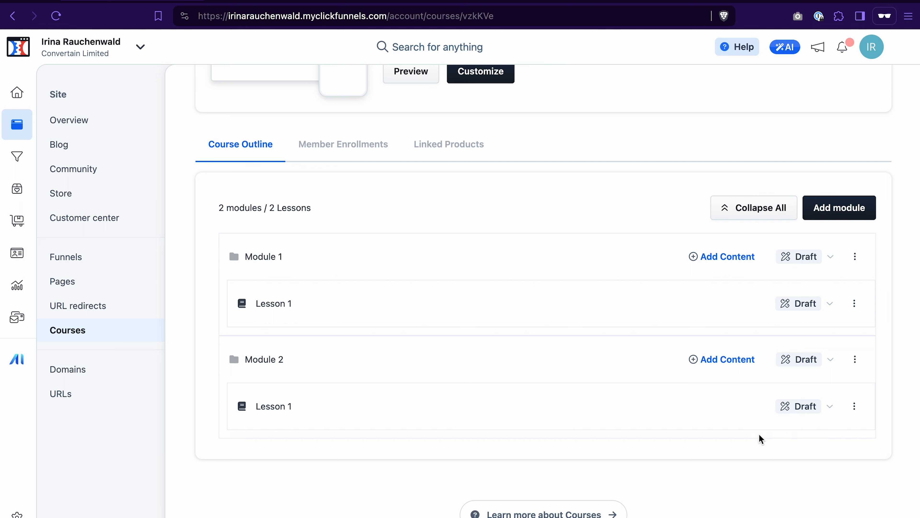
# Publish Lesson 1 of Module 2 and Module 2 itself immediately, without enrolling existing course students in the module
pyautogui.click(830, 407)
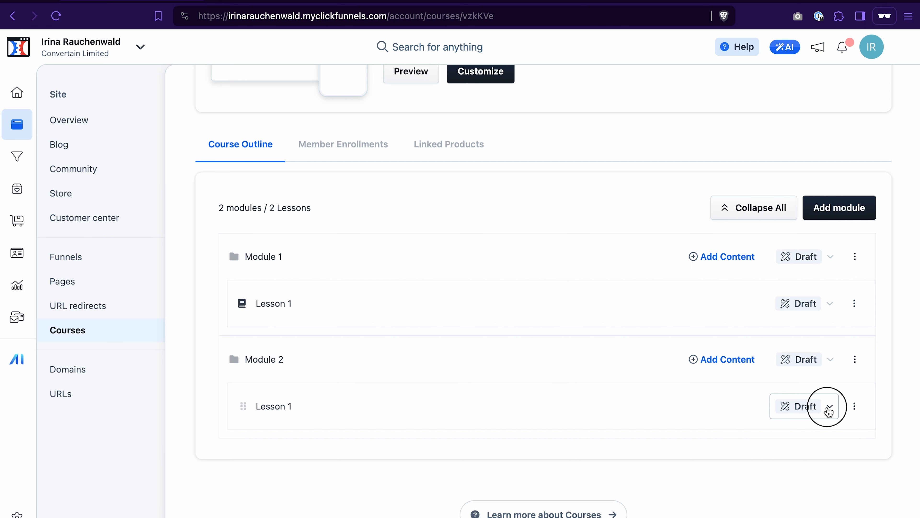
pyautogui.click(795, 433)
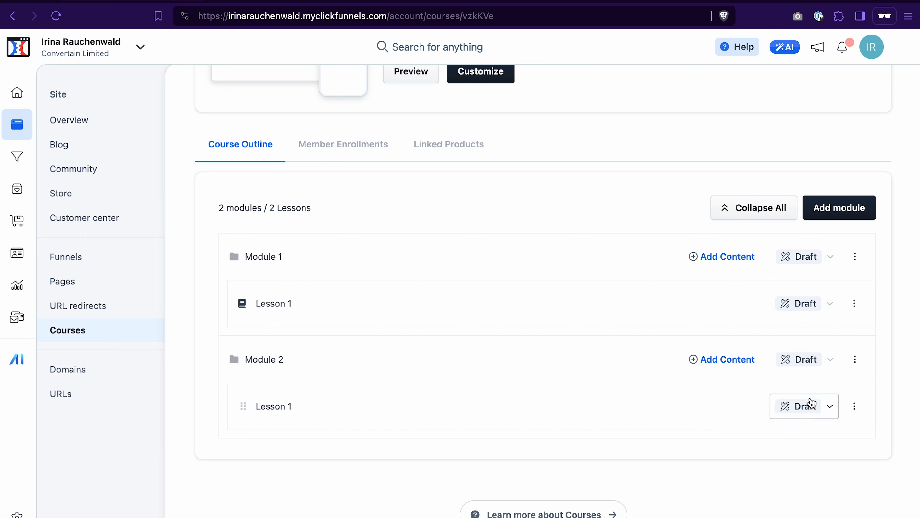
pyautogui.click(831, 363)
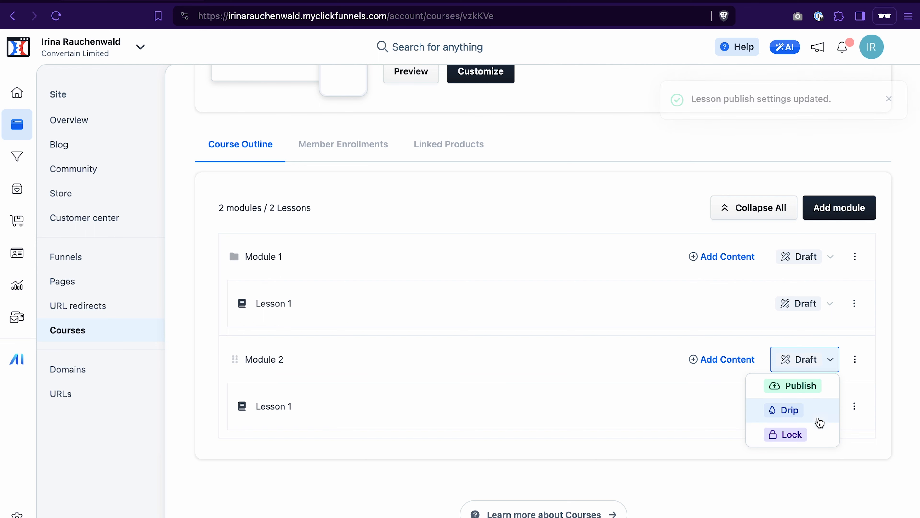
pyautogui.click(812, 386)
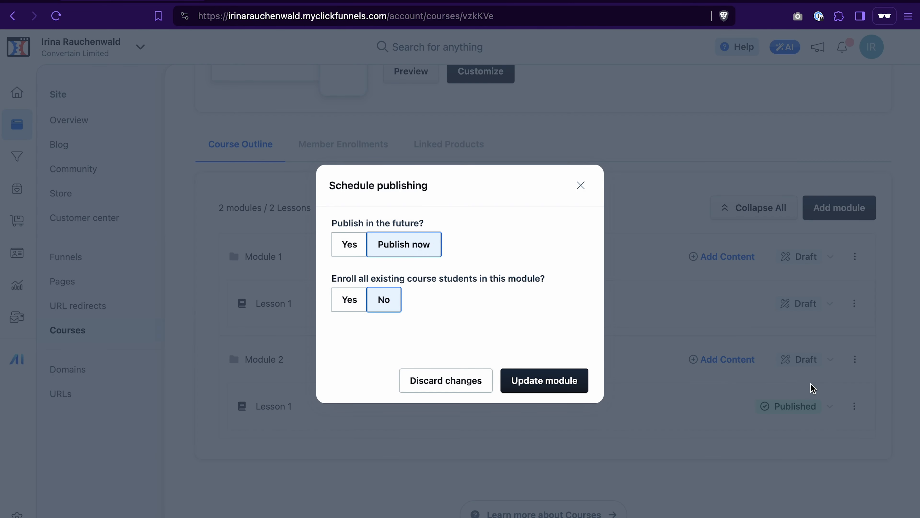
pyautogui.click(544, 385)
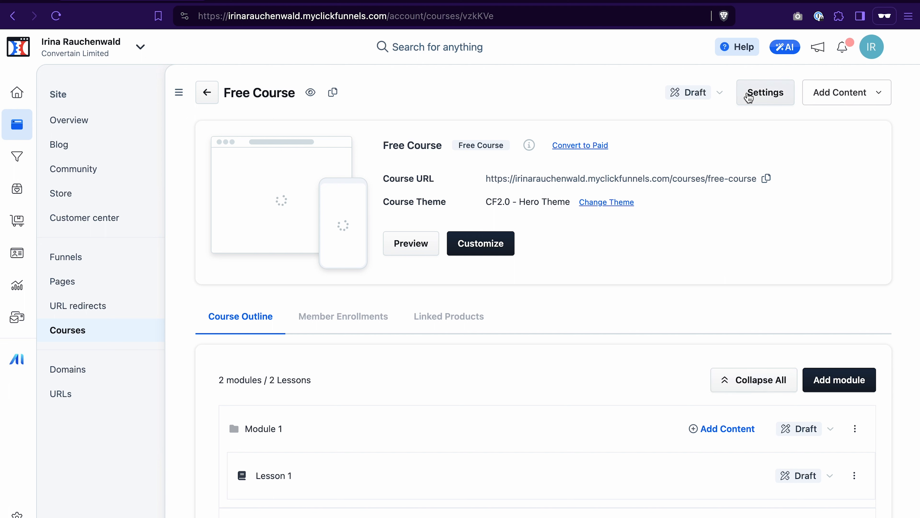
# Publish the Free Course immediately, without including the modules and lessons that are in draft
pyautogui.click(717, 94)
pyautogui.click(690, 120)
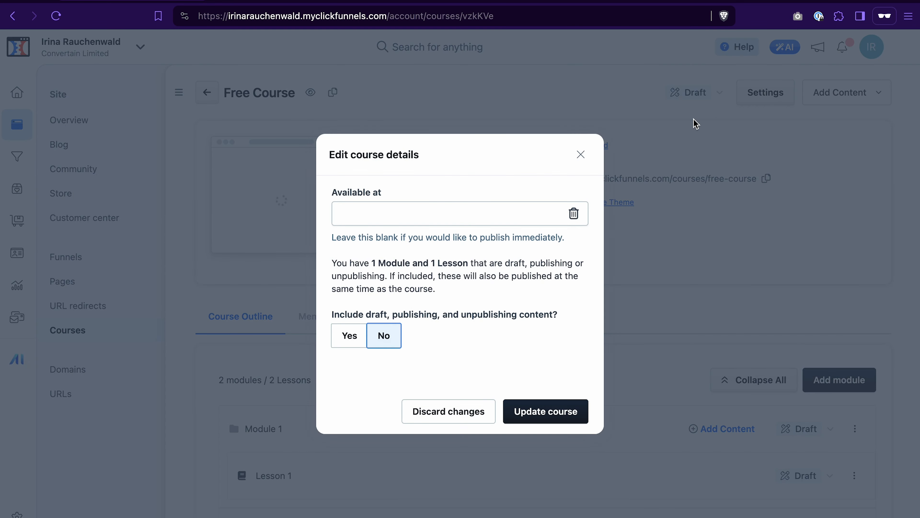
pyautogui.click(558, 419)
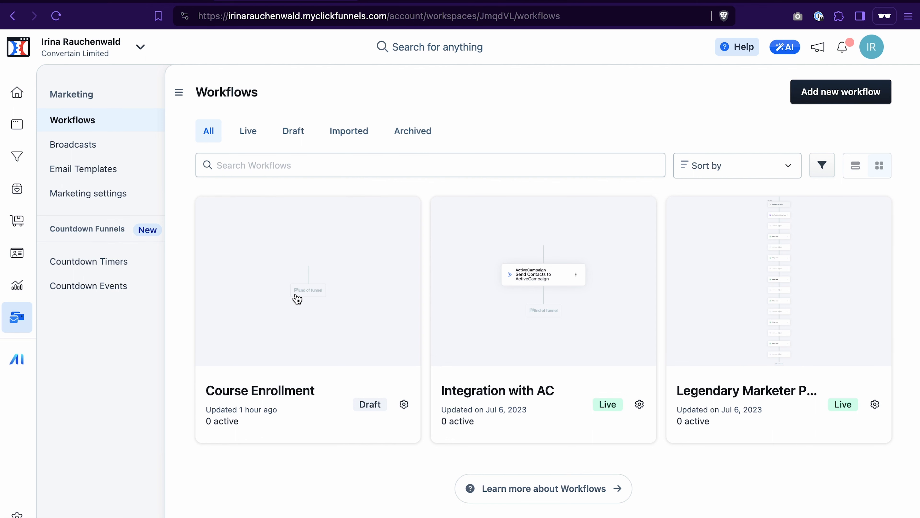
# Open the Course Enrollment workflow and start a new trigger that is set to active
pyautogui.click(298, 257)
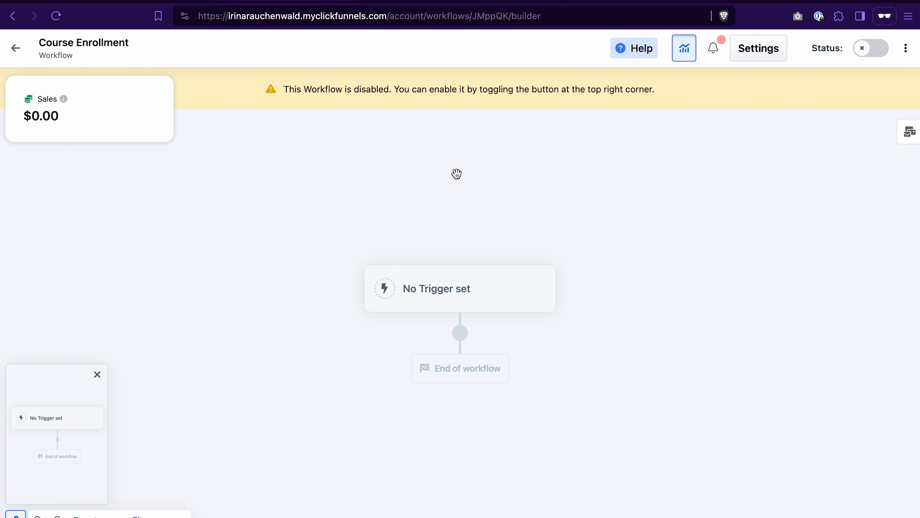
pyautogui.click(421, 293)
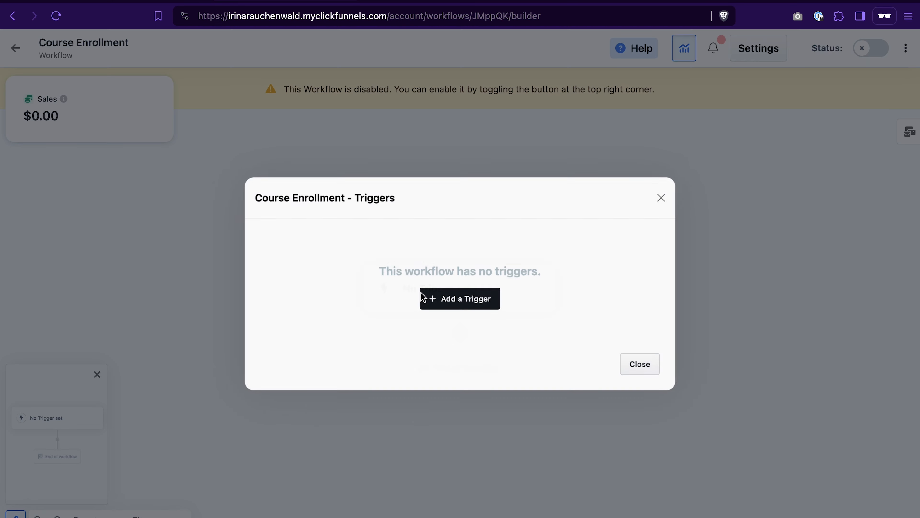
pyautogui.click(462, 299)
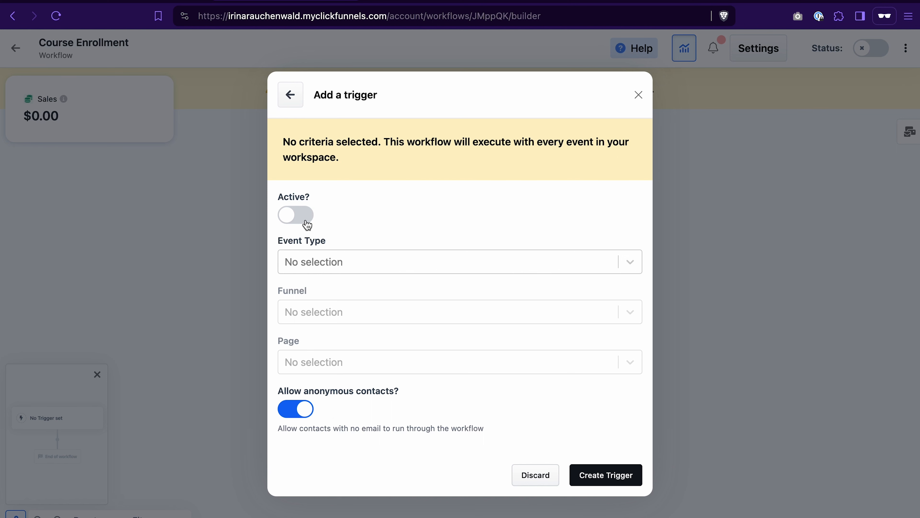
pyautogui.click(307, 224)
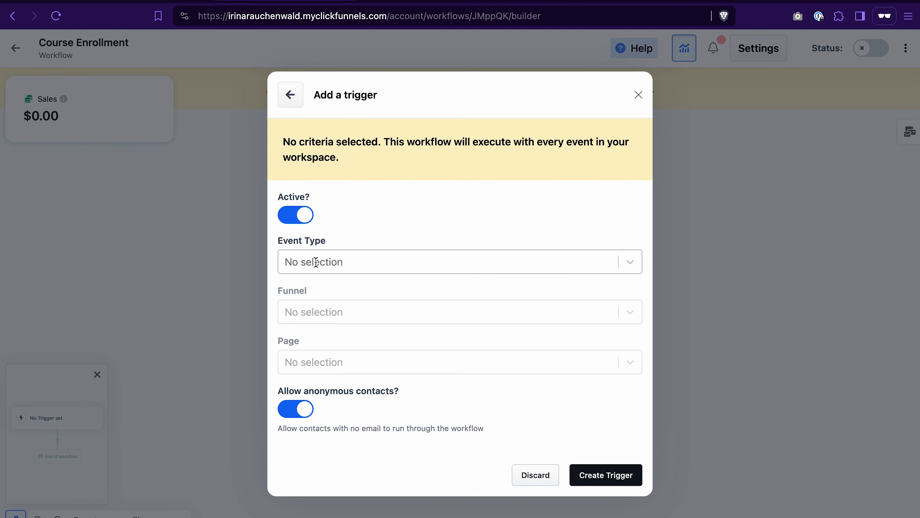
# Create the trigger for the Opt-In event in New Funnel on the Green Discount Squeeze page, with anonymous contacts disallowed
pyautogui.click(316, 262)
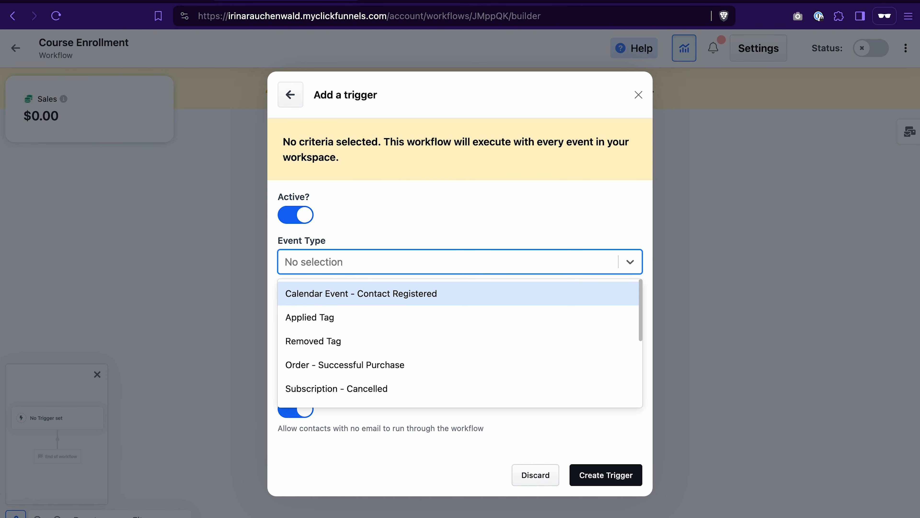
pyautogui.write('opt')
pyautogui.click(330, 290)
pyautogui.click(345, 379)
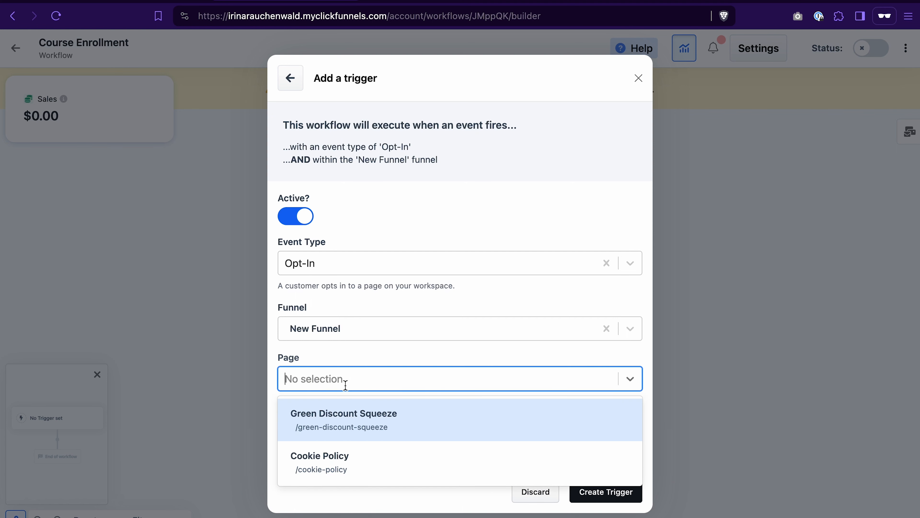
pyautogui.click(350, 413)
pyautogui.click(296, 440)
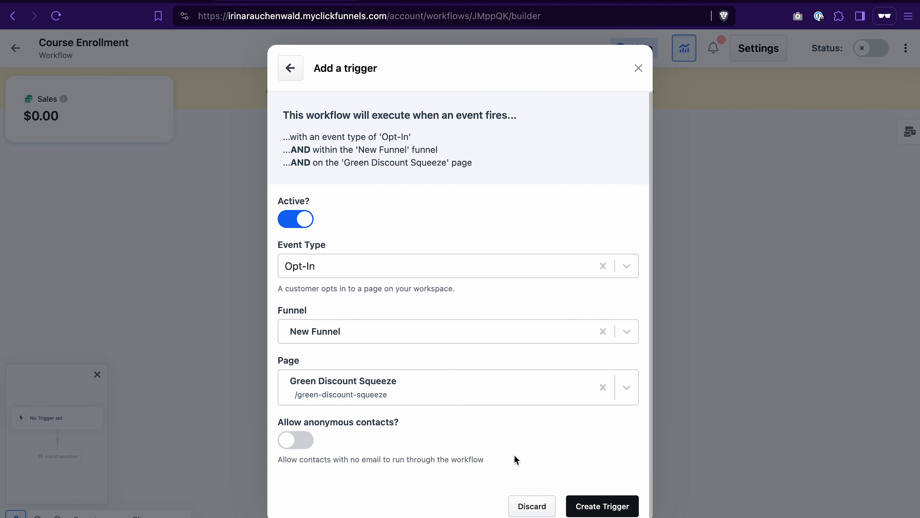
pyautogui.click(608, 509)
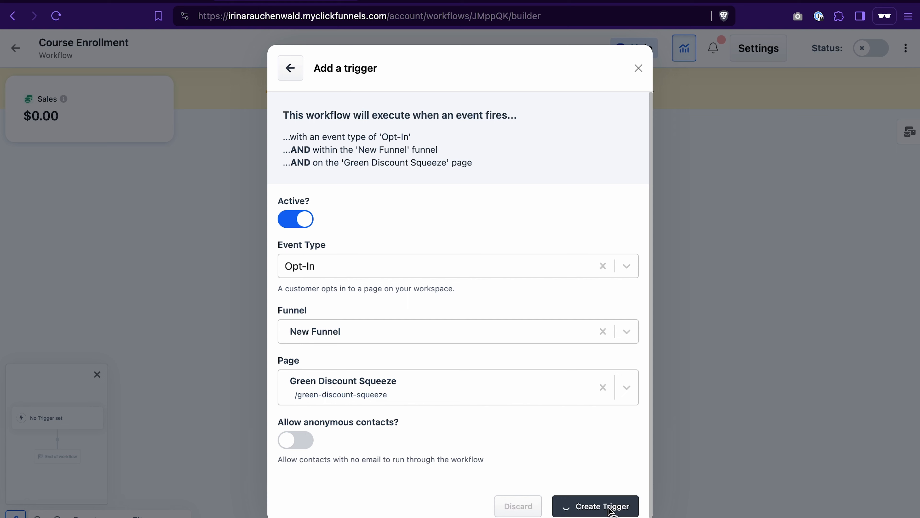
pyautogui.click(640, 364)
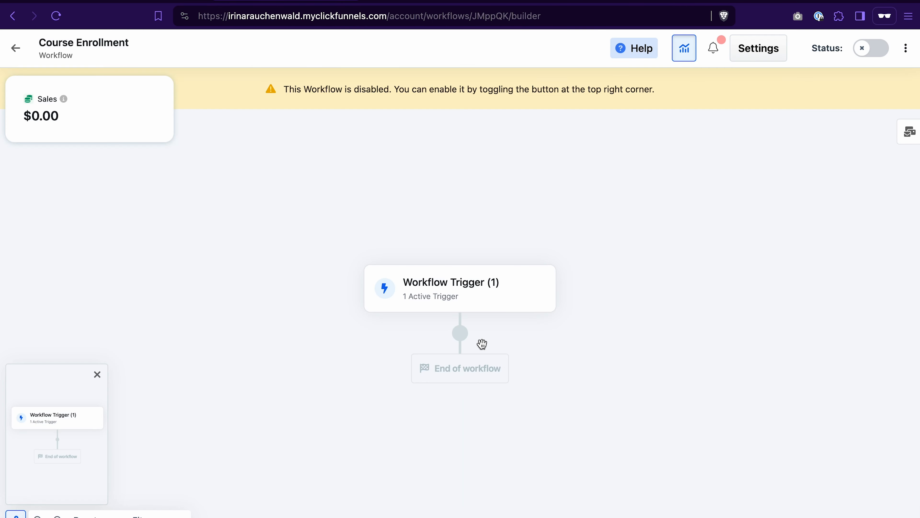
# Add an Enroll step after the workflow trigger that enrolls contacts in the Free Course
pyautogui.click(460, 333)
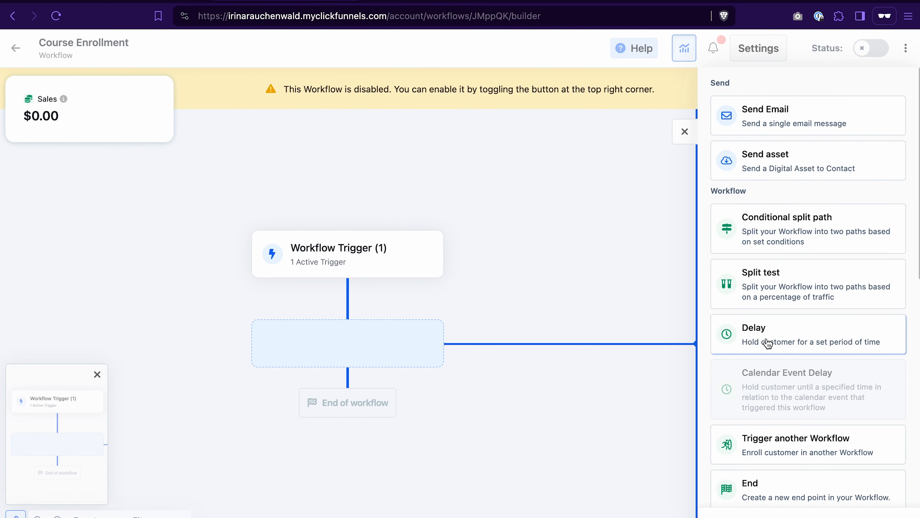
pyautogui.scroll(-3, 767, 339)
pyautogui.scroll(-8, 768, 343)
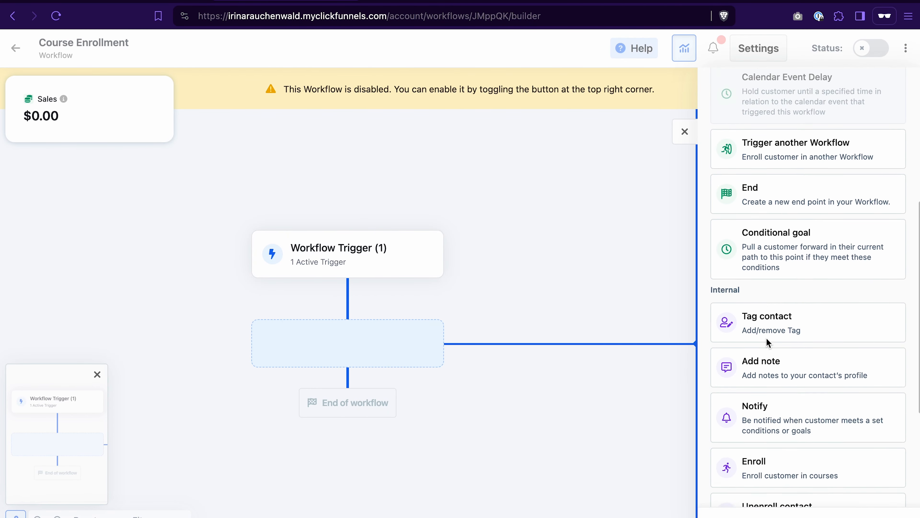
pyautogui.scroll(-3, 768, 343)
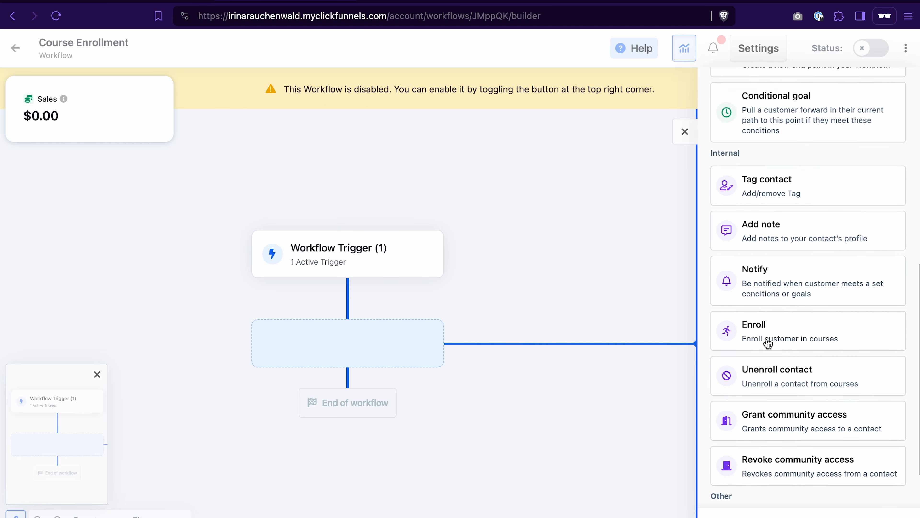
pyautogui.click(808, 329)
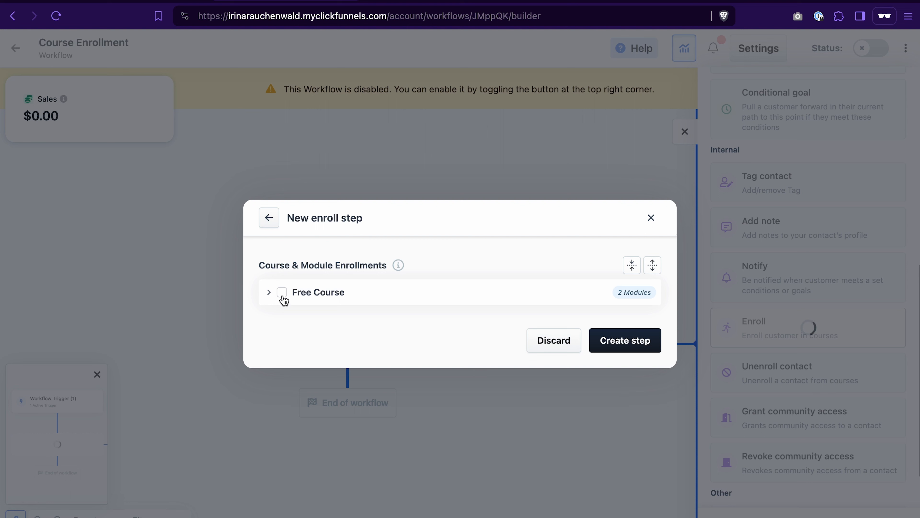
pyautogui.click(282, 292)
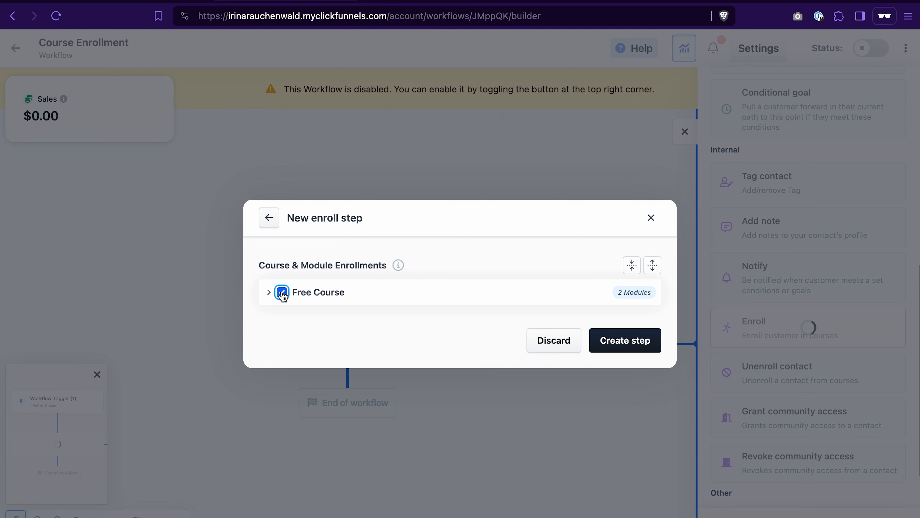
pyautogui.click(650, 345)
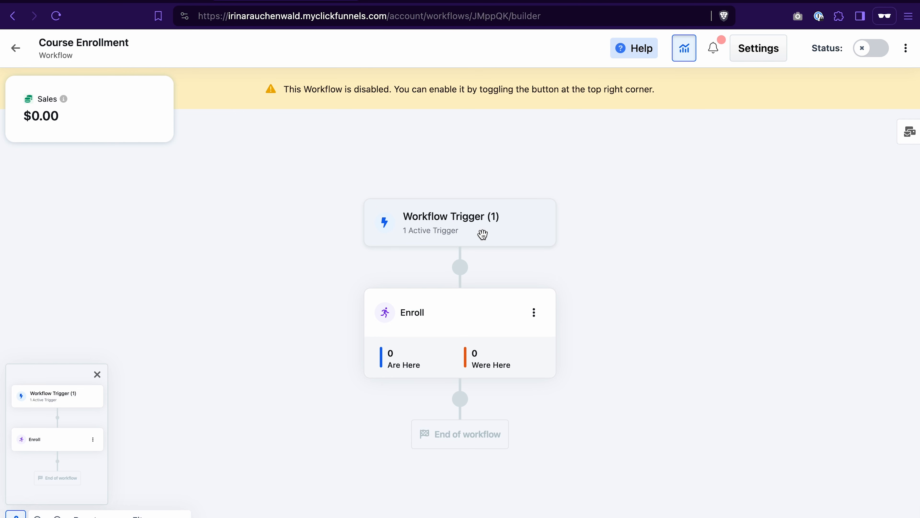
# Enable the Course Enrollment workflow and confirm its activation
pyautogui.moveTo(457, 322)
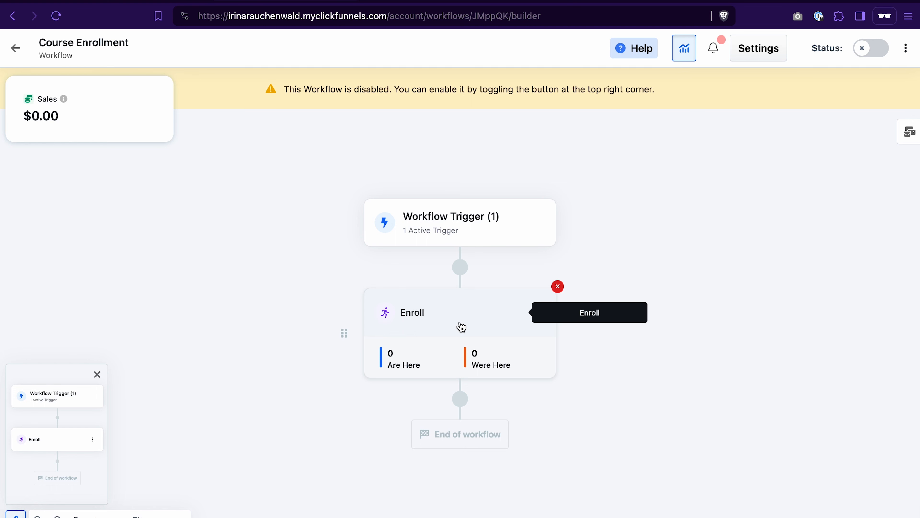
pyautogui.click(876, 54)
pyautogui.click(574, 333)
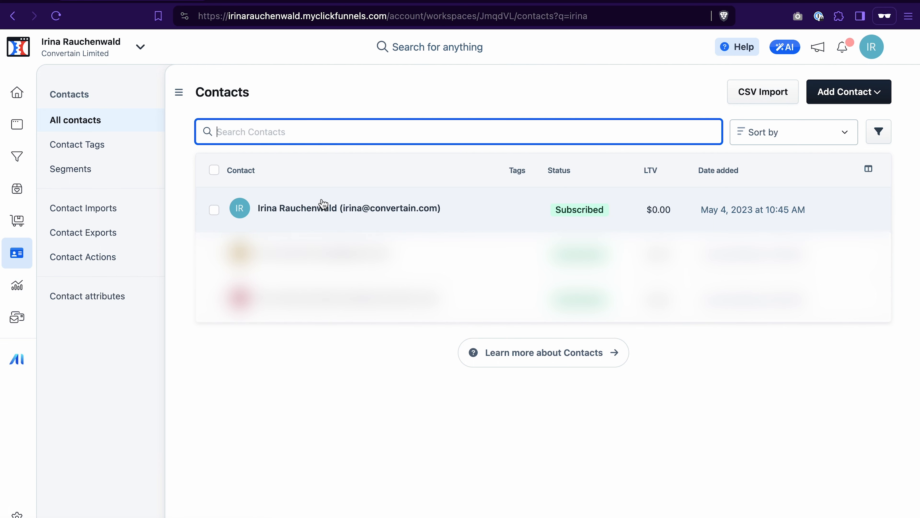
# Open the full profile of the contact found in the search and manually enroll the contact in the Free Course
pyautogui.click(299, 211)
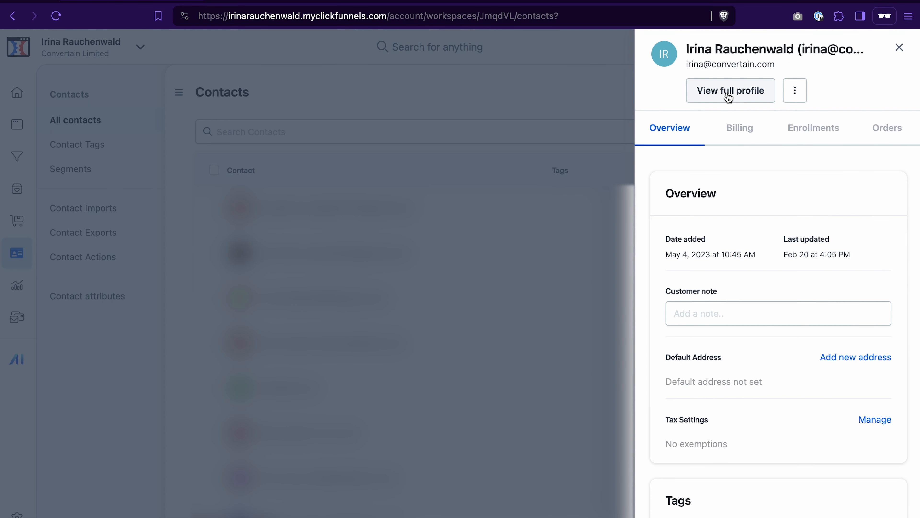
pyautogui.click(728, 91)
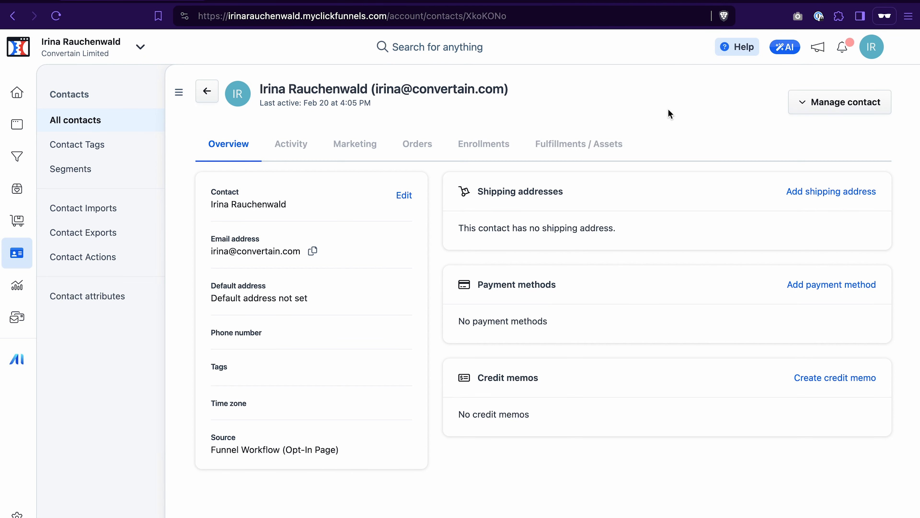
pyautogui.click(479, 145)
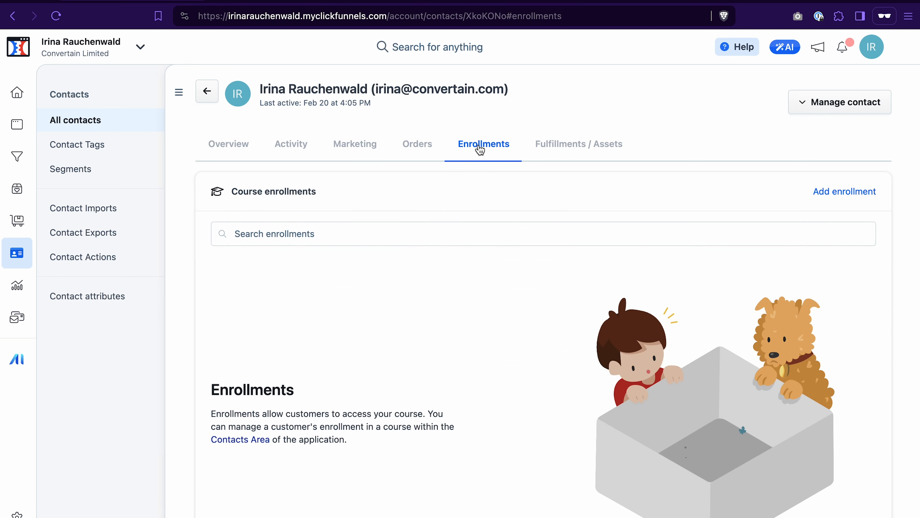
pyautogui.click(848, 191)
pyautogui.click(688, 164)
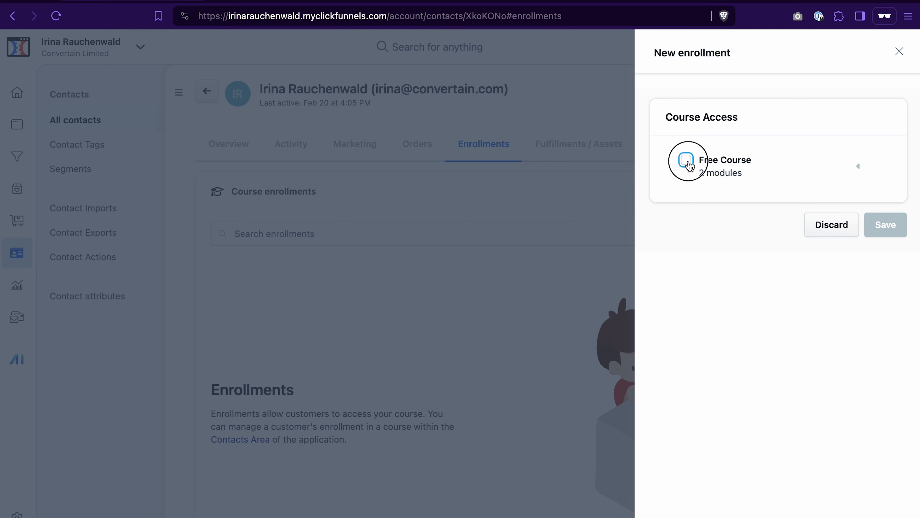
pyautogui.click(892, 230)
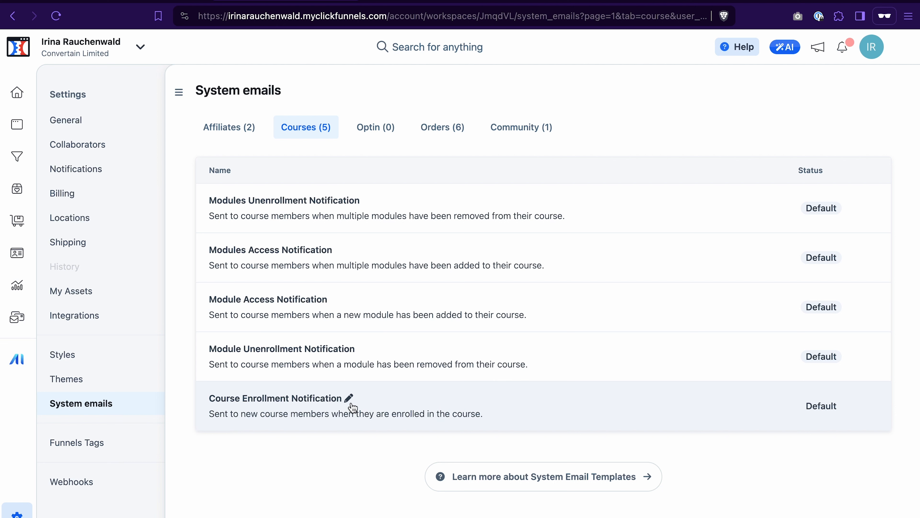
# Open the body of the Course Enrollment Notification system email for customizing, then publish it and exit the editor
pyautogui.click(350, 402)
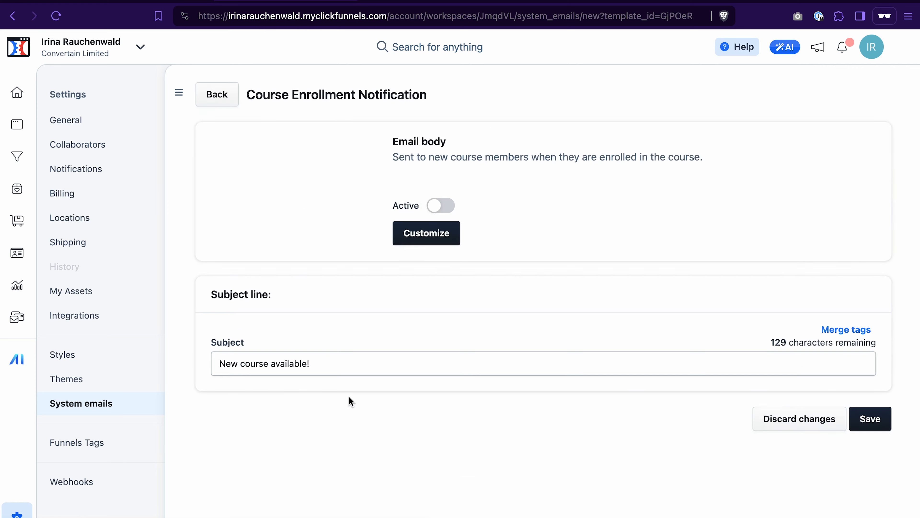
pyautogui.click(430, 238)
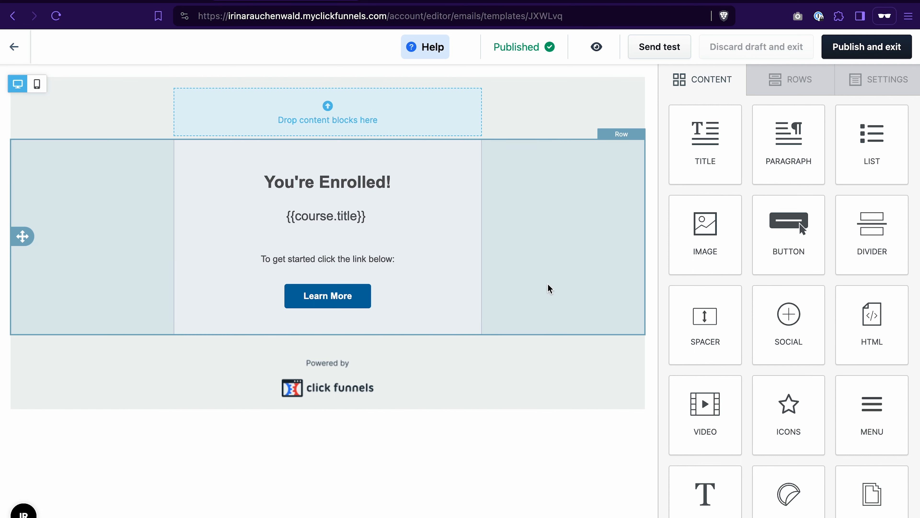
pyautogui.click(894, 55)
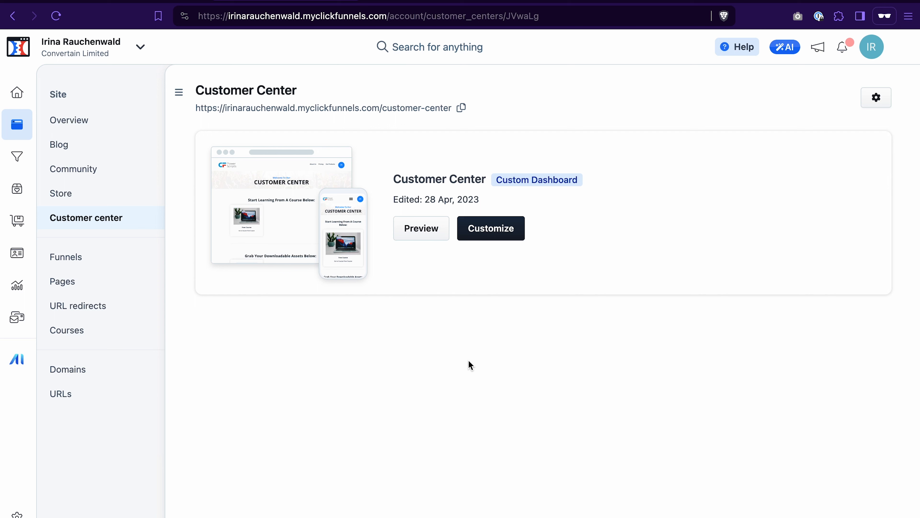
# Preview the Customer Center and look through its course, downloadable assets, products for sale and footer sections
pyautogui.click(426, 231)
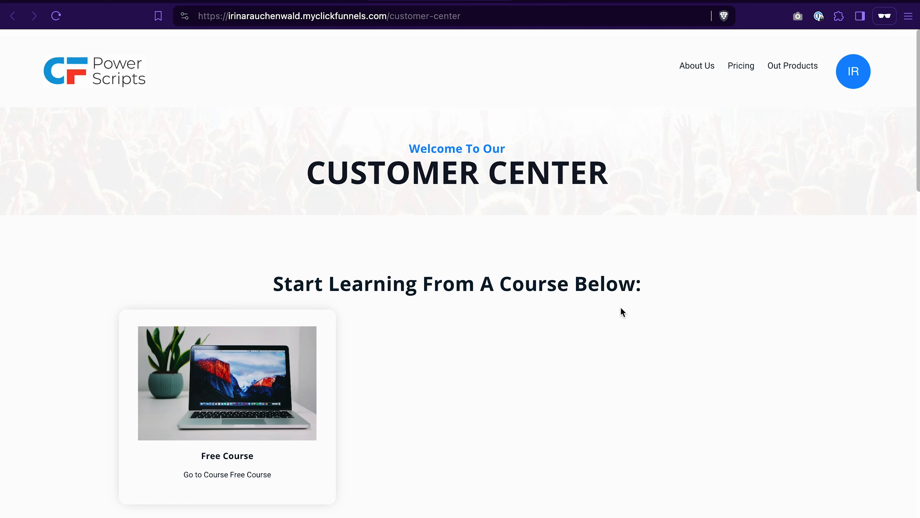
pyautogui.scroll(-15, 385, 294)
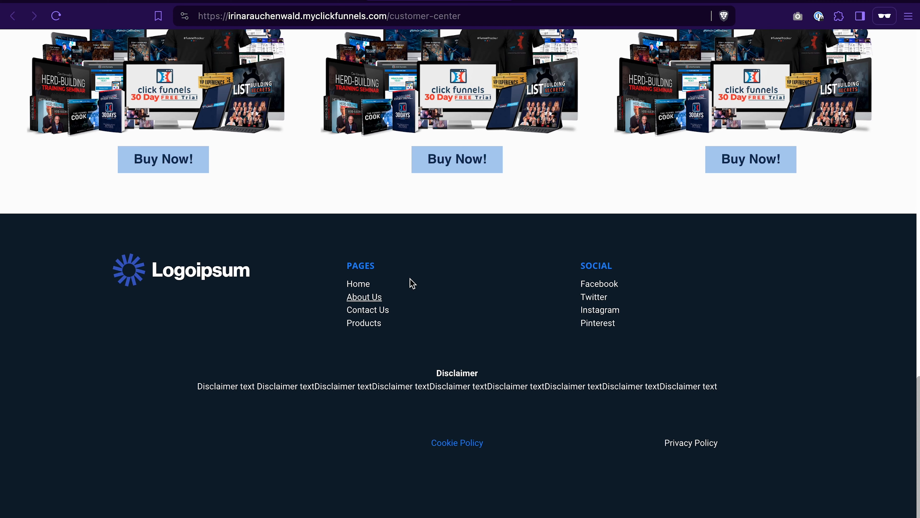
pyautogui.scroll(5, 657, 265)
pyautogui.scroll(2, 657, 266)
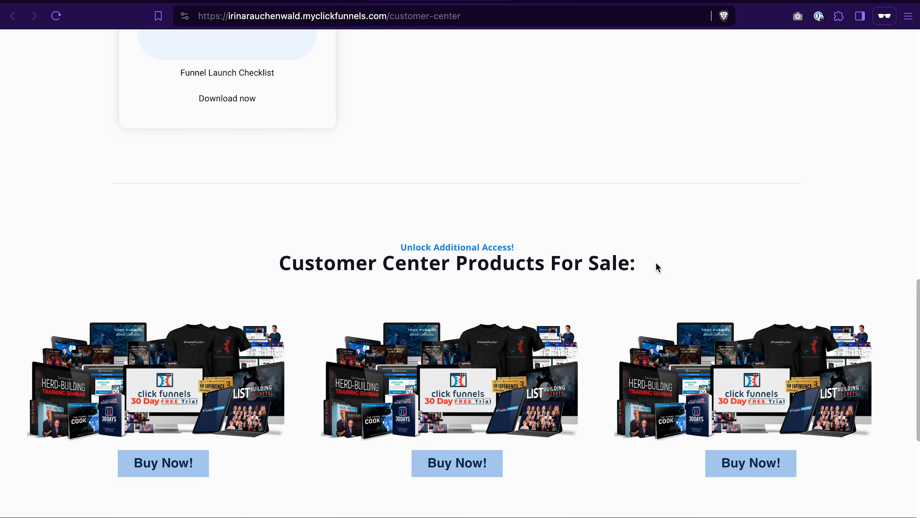
pyautogui.scroll(-1, 657, 267)
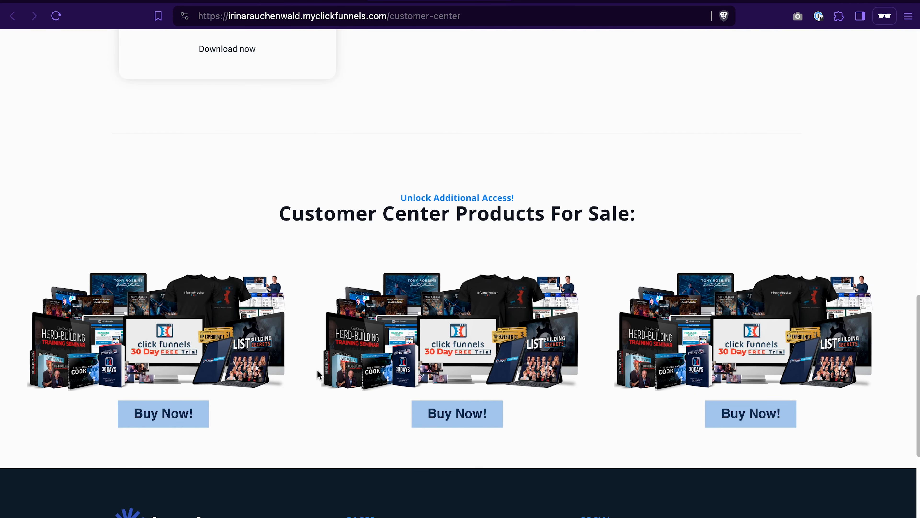
pyautogui.scroll(7, 680, 406)
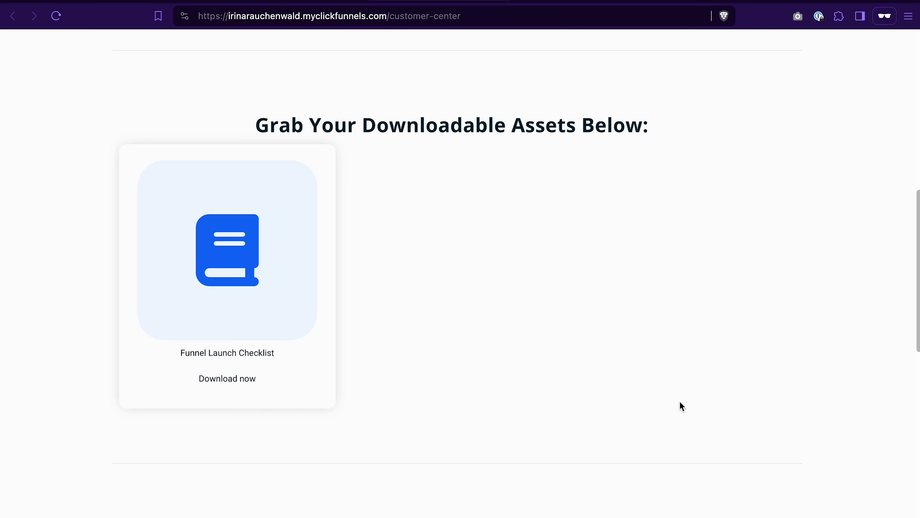
pyautogui.scroll(9, 680, 402)
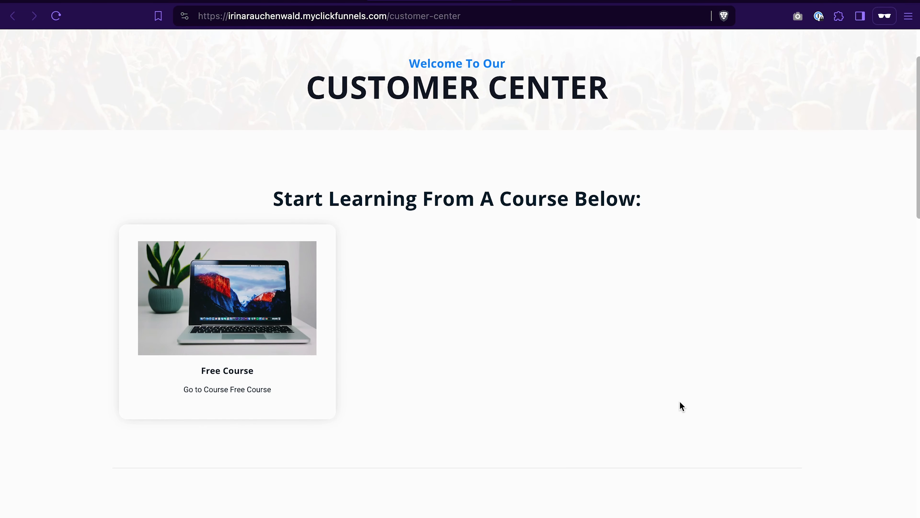